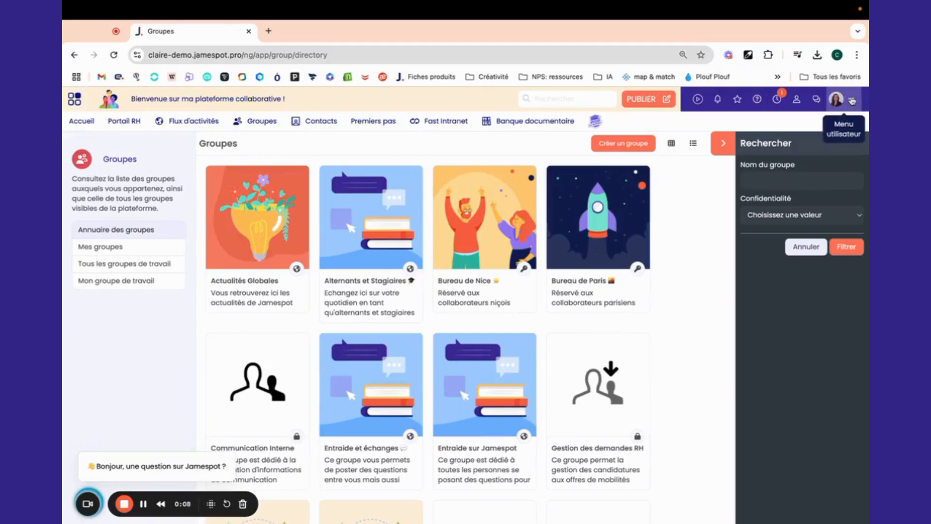
Open the list of groups in the platform's Administration.
left_click(852, 100)
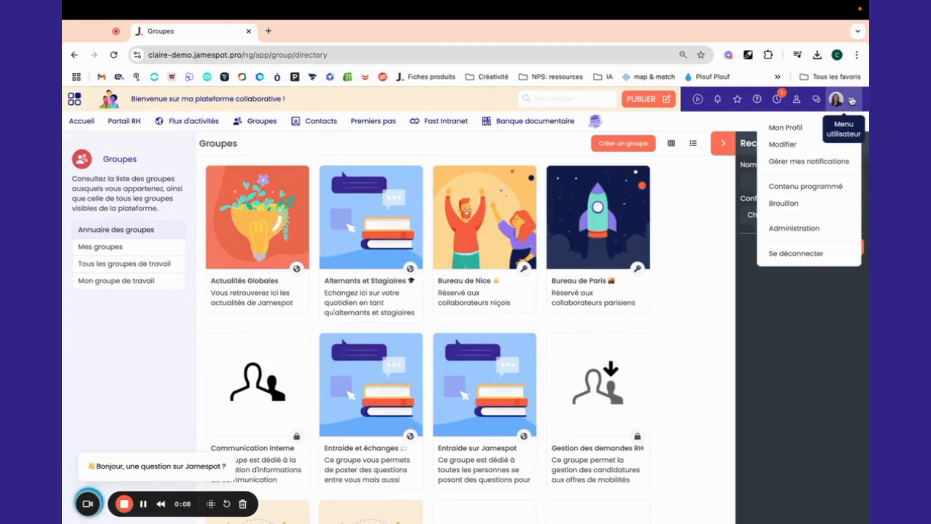
left_click(805, 235)
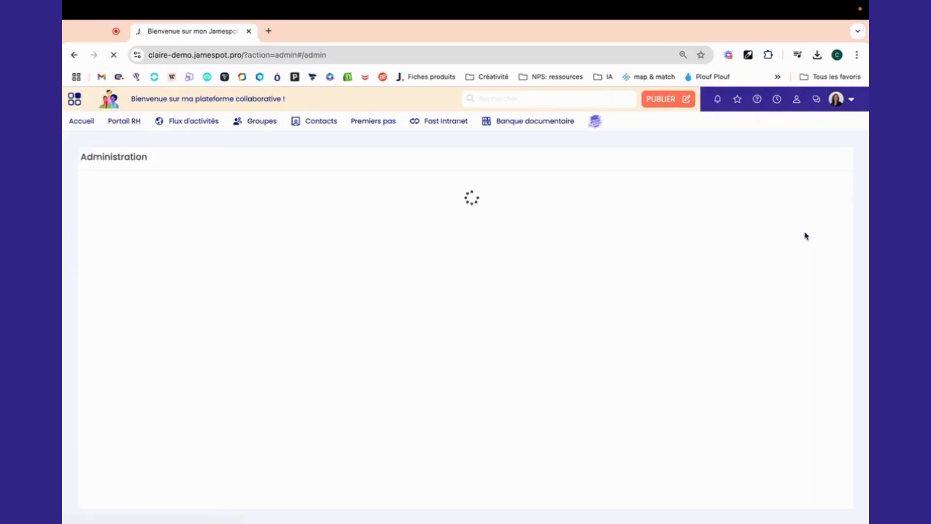
left_click(346, 247)
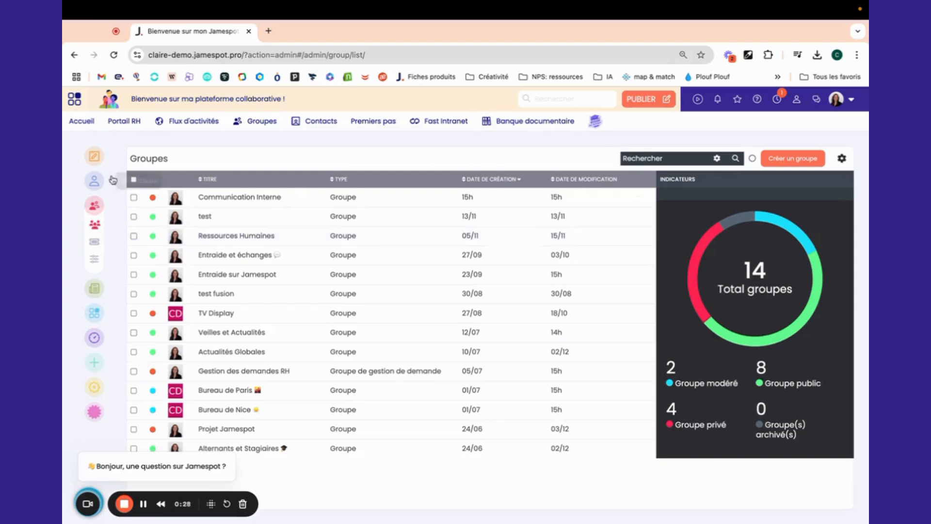
Select all groups and export them with their widgets included, in Excel format.
left_click(134, 180)
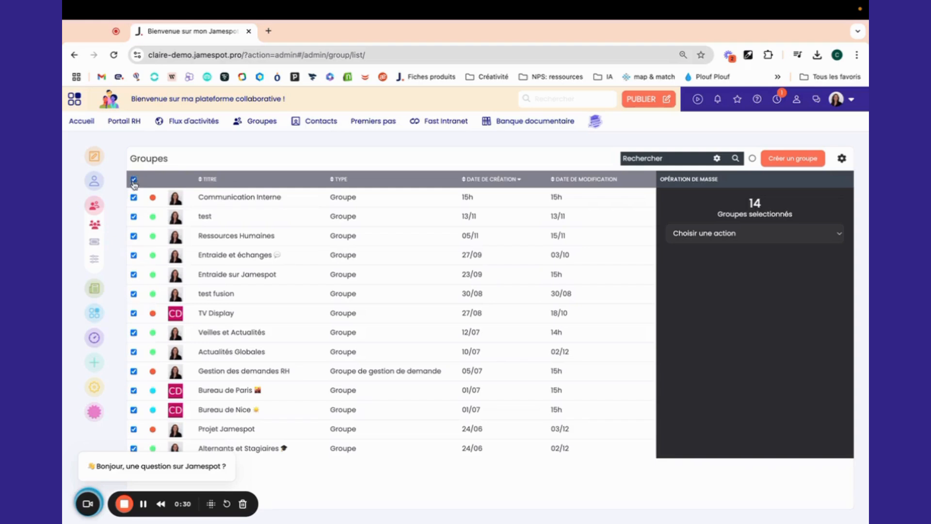
left_click(744, 234)
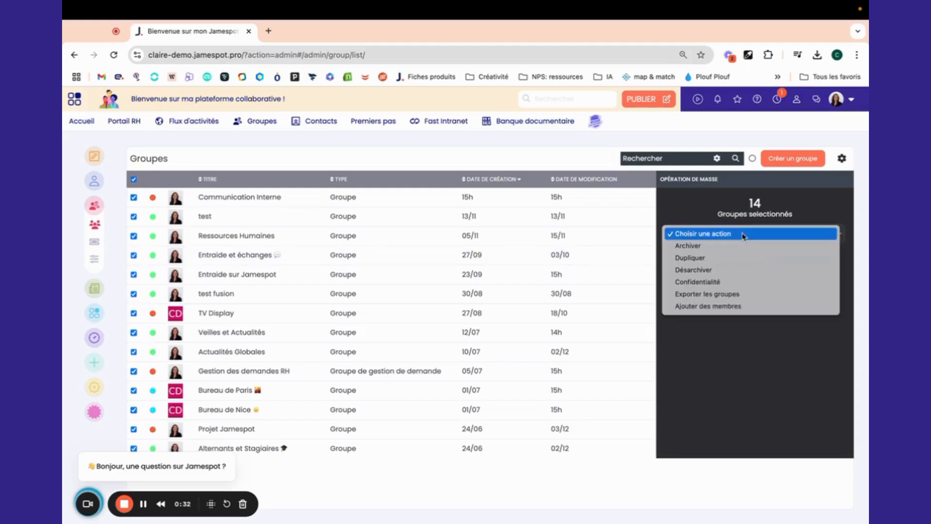
left_click(734, 295)
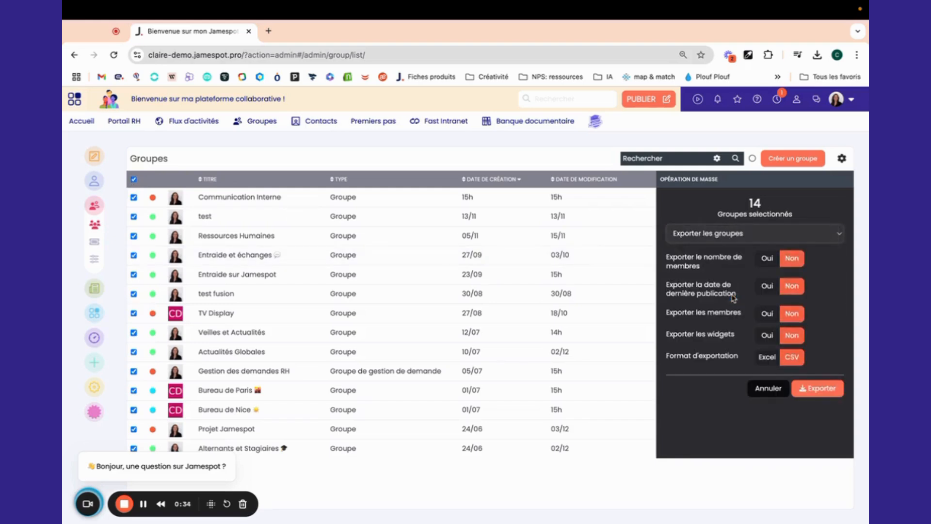
left_click(767, 335)
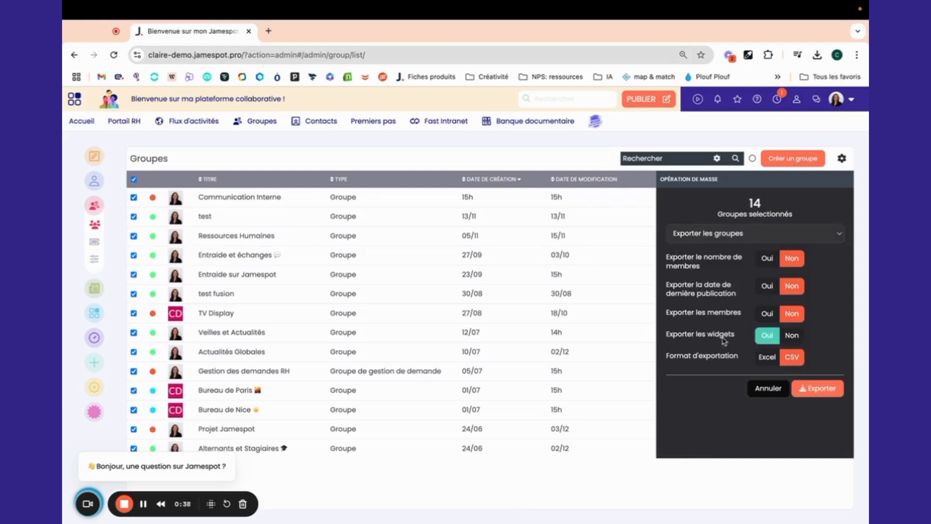
left_click(766, 359)
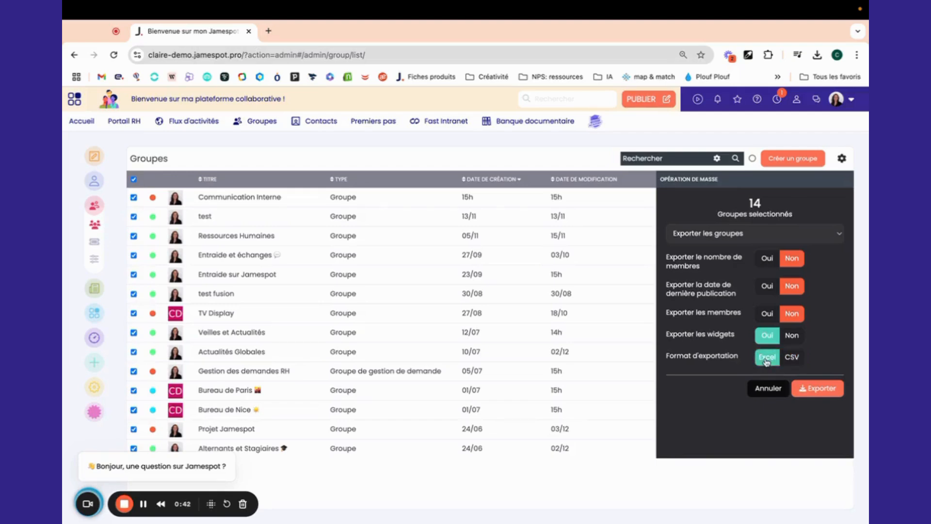
left_click(815, 391)
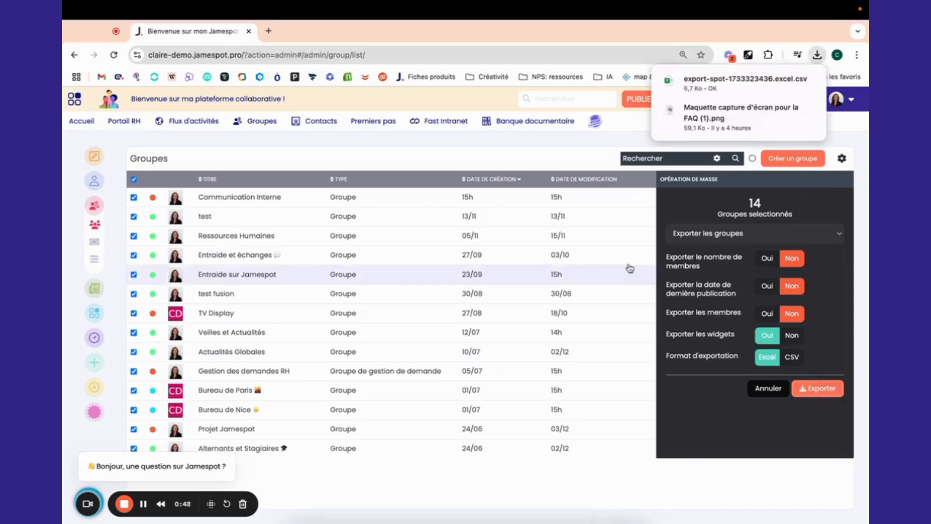
Open the downloaded group export in Excel, expand the window to full screen and look over the Id column.
left_click(721, 86)
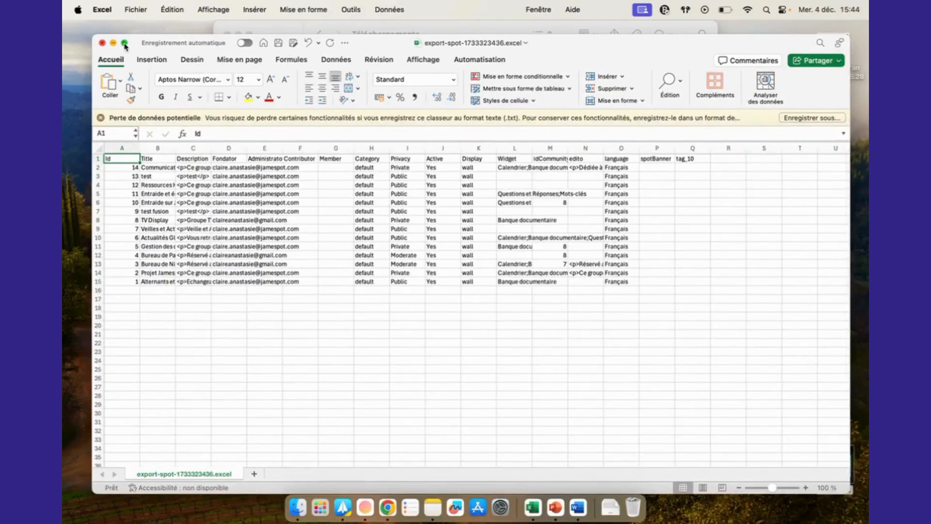
left_click(125, 43)
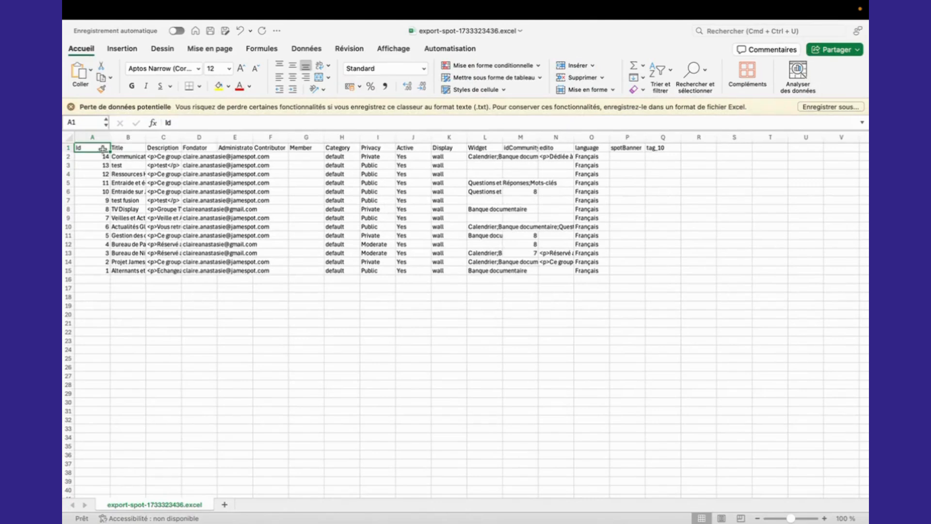
left_click(101, 165)
left_click(100, 217)
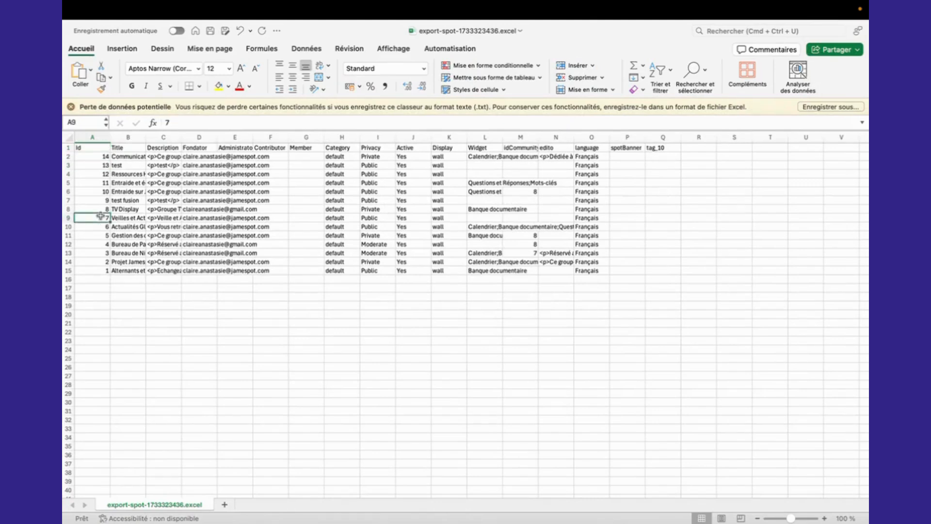
Fit the Title column to its contents and rename the group "test fusion" to "Fusion".
double_click(146, 138)
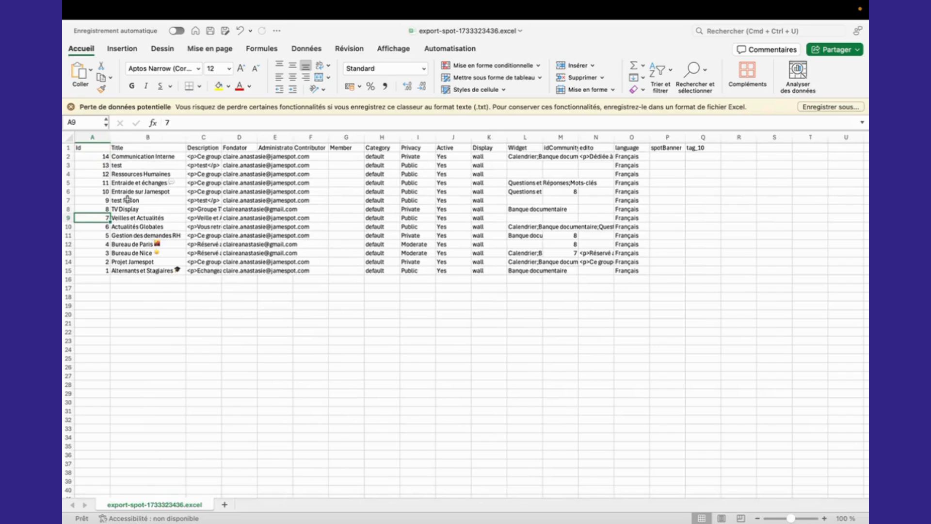
double_click(127, 199)
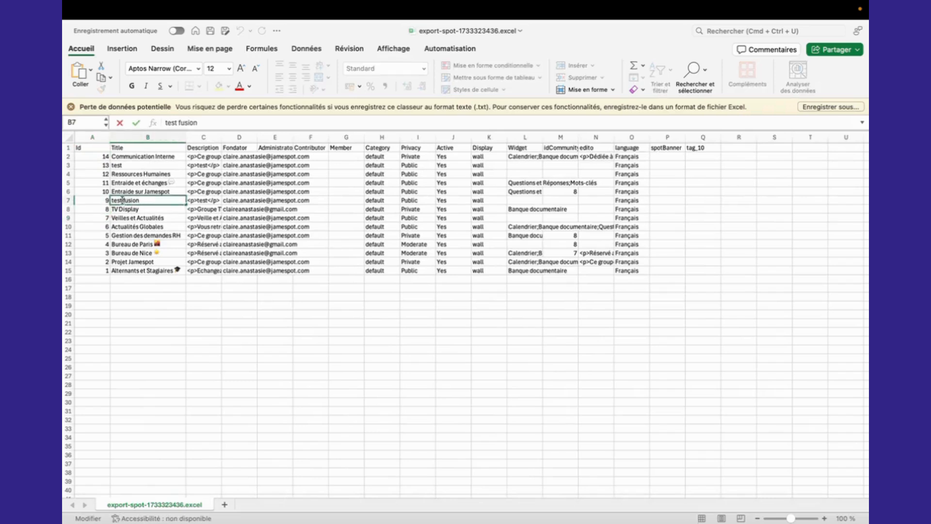
left_click_drag(123, 200, 110, 202)
key("BackSpace")
type("F")
left_click(147, 350)
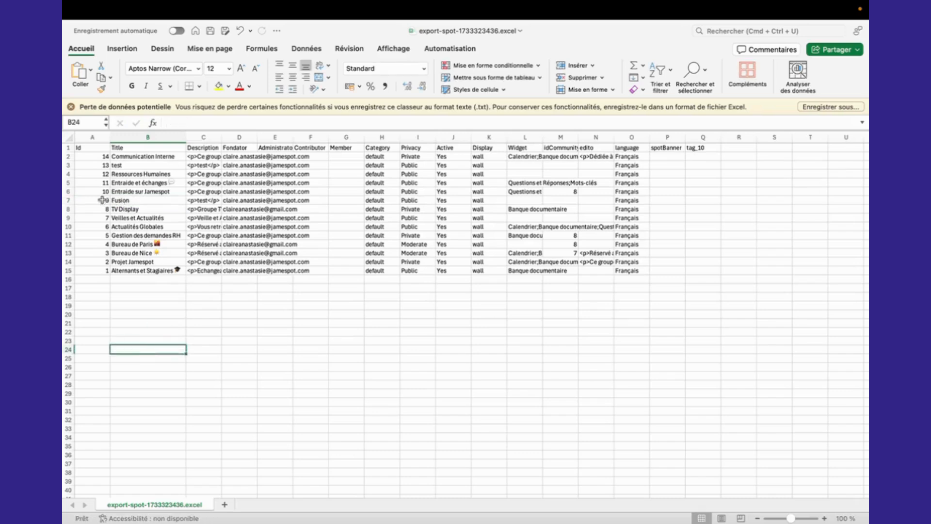
left_click(136, 201)
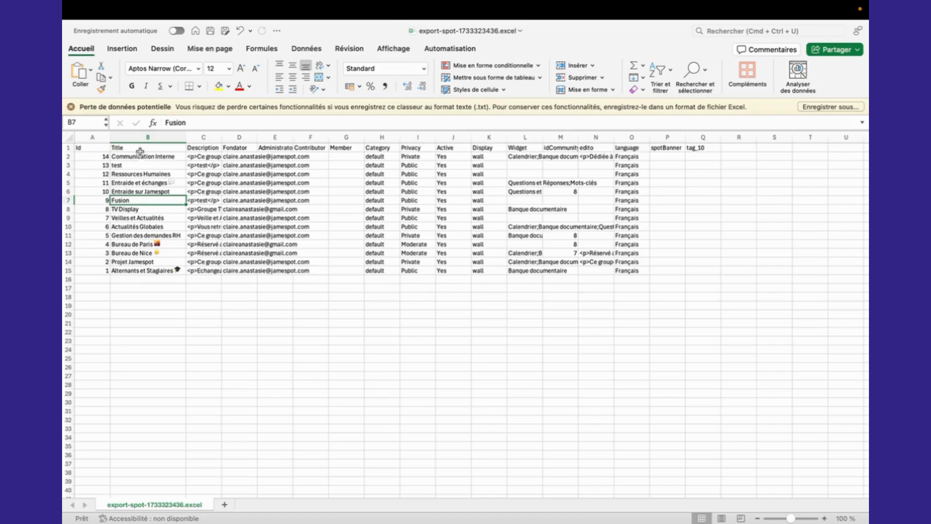
Add a new group titled "Communication métiers" in cell B16, leaving its Id empty.
left_click(119, 280)
type("Co")
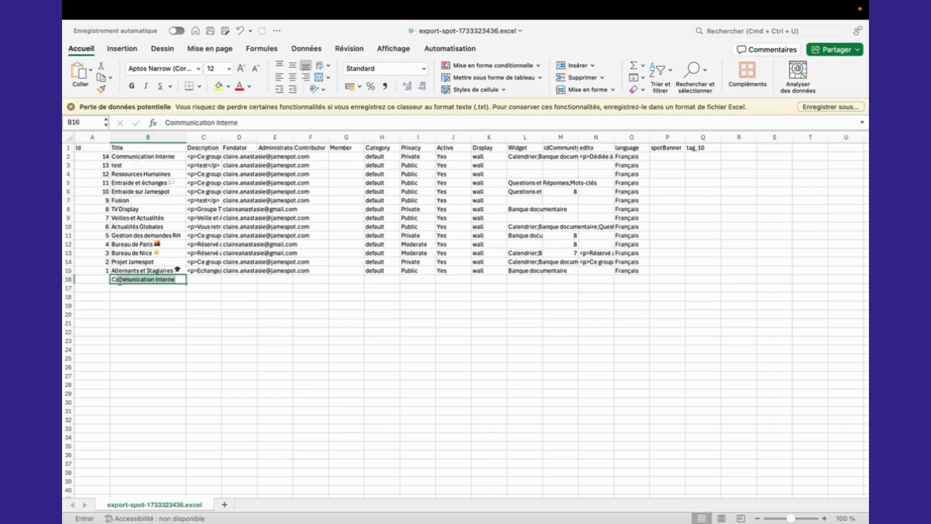
type("mmunication métiers")
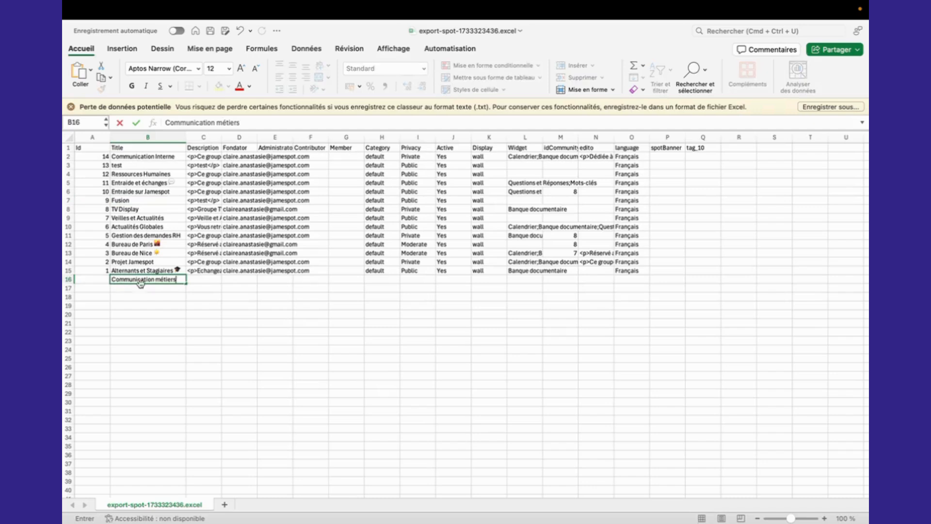
left_click(154, 313)
Fit the Description column to its contents and copy the Actualités Globales description into the new group's cell C16.
left_click(208, 281)
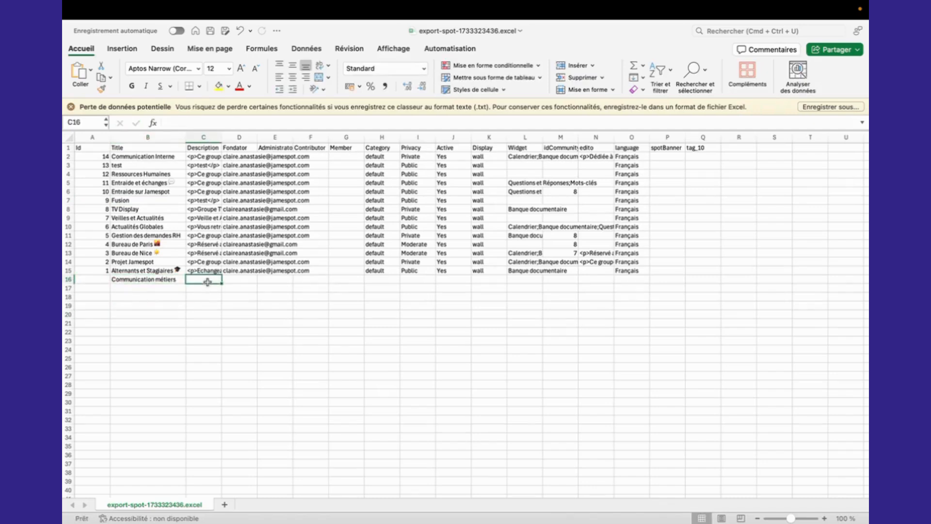
double_click(222, 139)
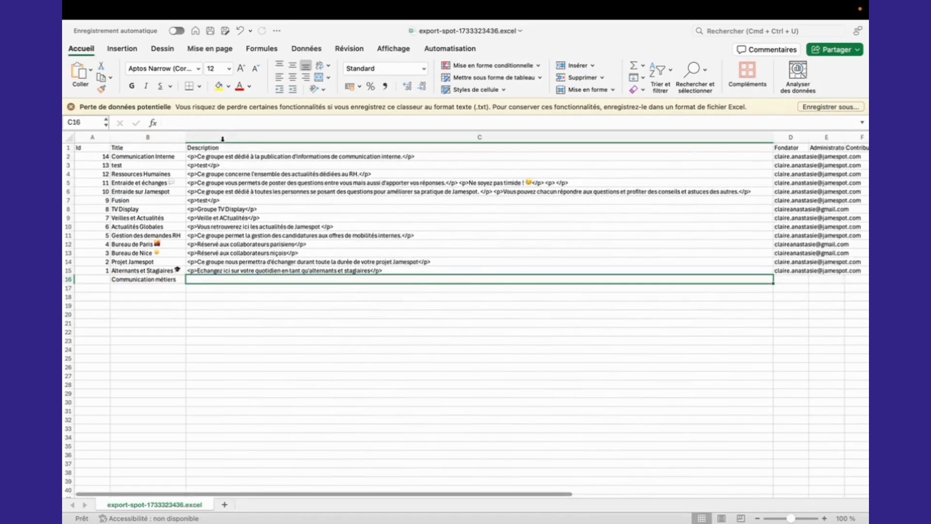
left_click(222, 271)
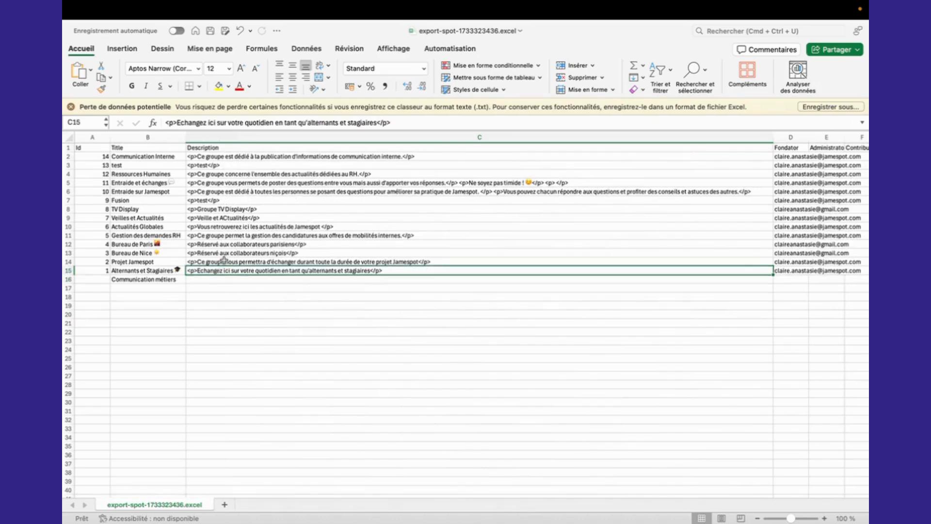
left_click(219, 227)
key("super+c")
left_click(222, 280)
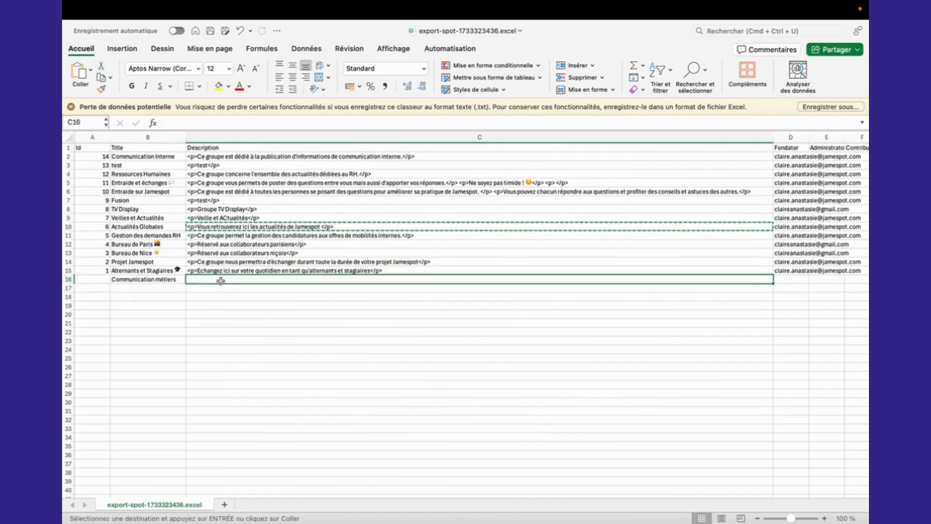
key("super+v")
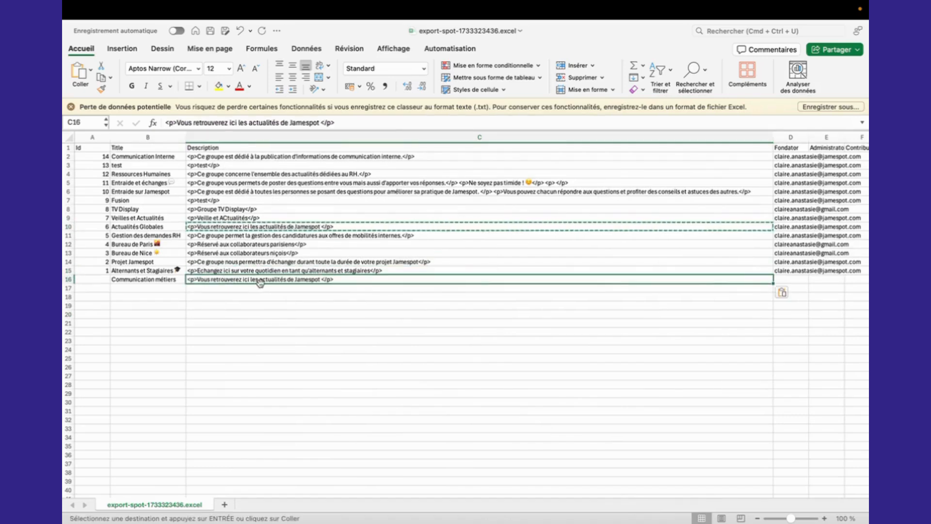
Change the description in C16 to "<p>Vous retrouverez ici les actualités métiers </p>".
left_click(335, 122)
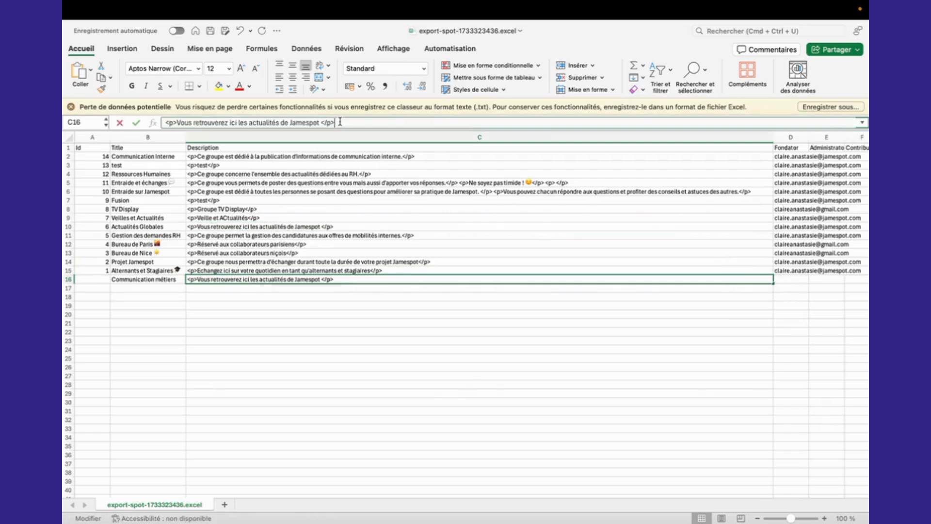
left_click_drag(319, 123, 293, 125)
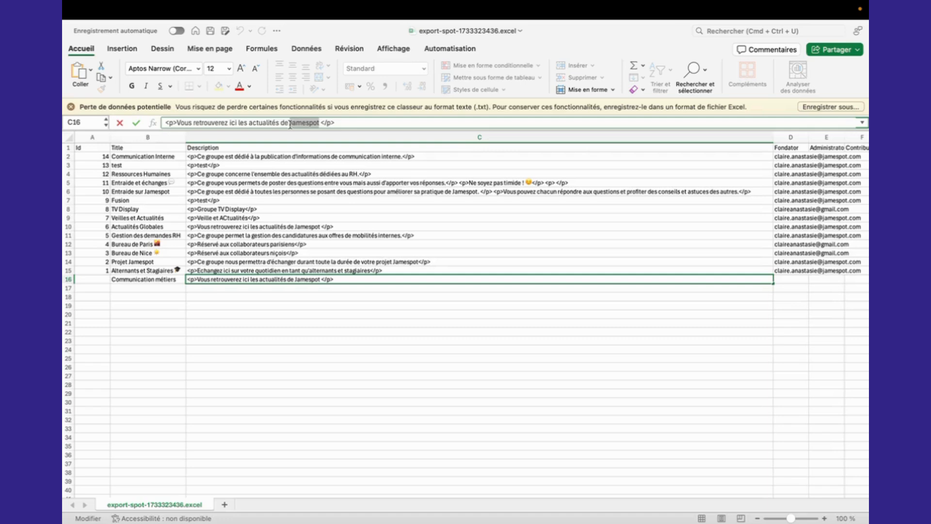
key("BackSpace")
key("BackSpace")
key("BackSpace")
key("BackSpace")
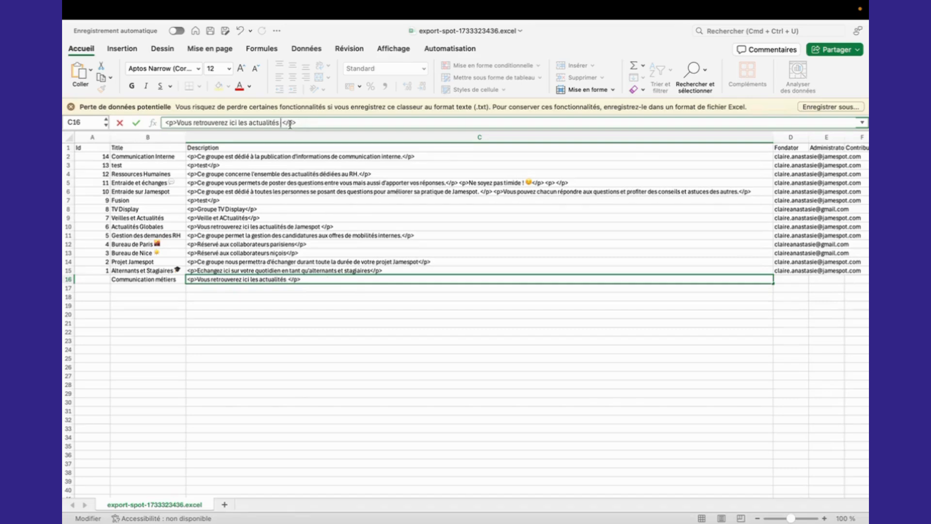
type("métiers")
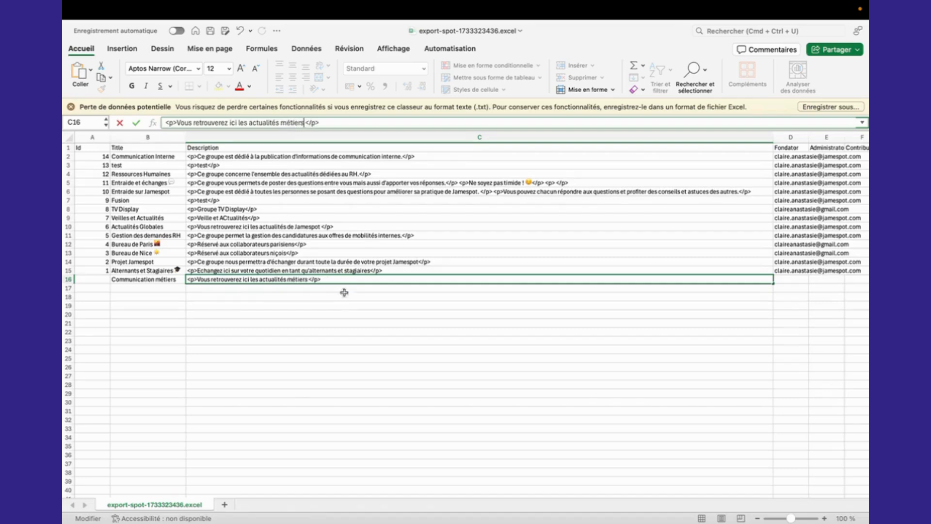
left_click(340, 321)
Copy the founder's e-mail from D15 into the Fondator cell D16 of the new group.
scroll(339, 321, "right", 10)
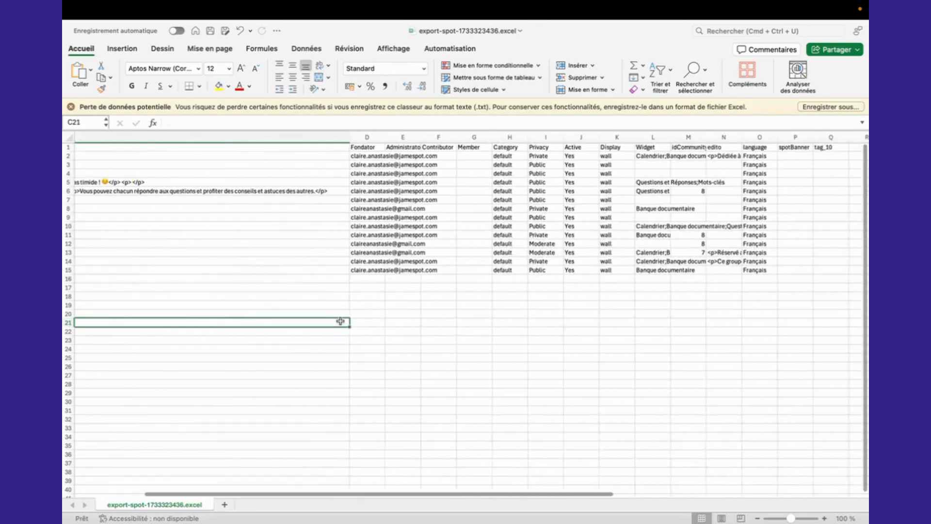
left_click(351, 281)
left_click(361, 272)
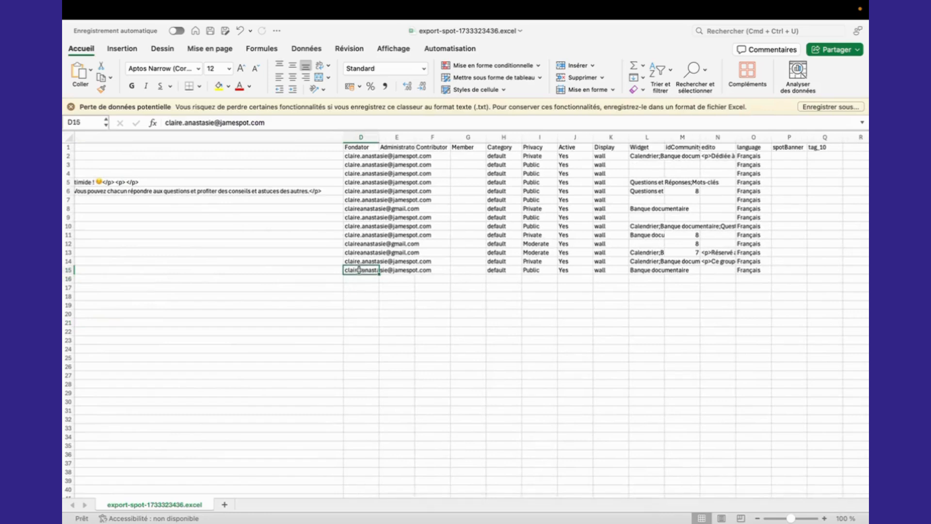
key("super+c")
left_click(363, 280)
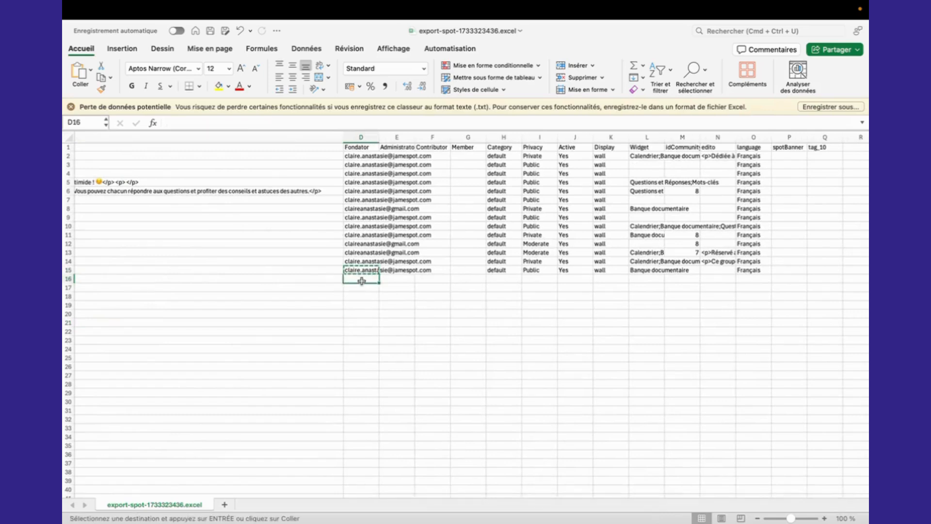
key("super+v")
left_click(345, 331)
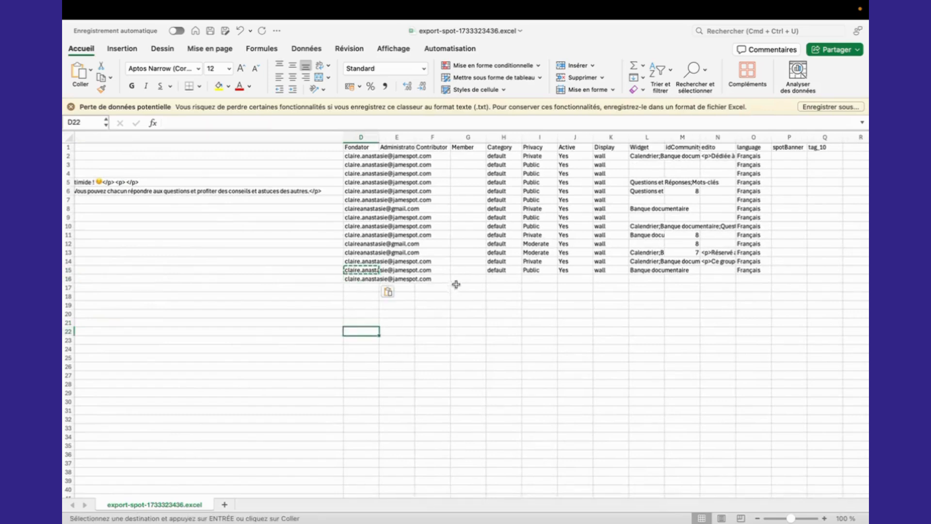
Copy the category "default" from H15 into the new group's Category cell H16.
left_click(502, 277)
left_click(507, 272)
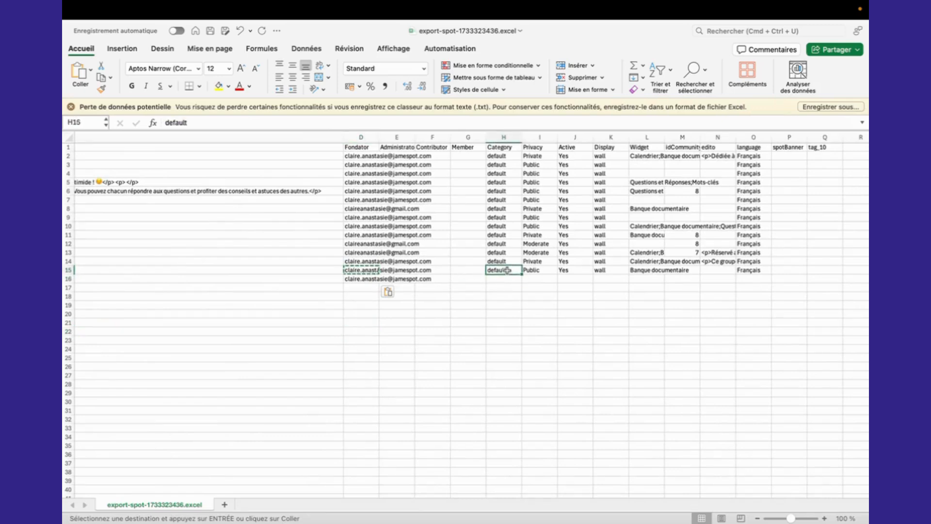
key("super+c")
left_click(508, 280)
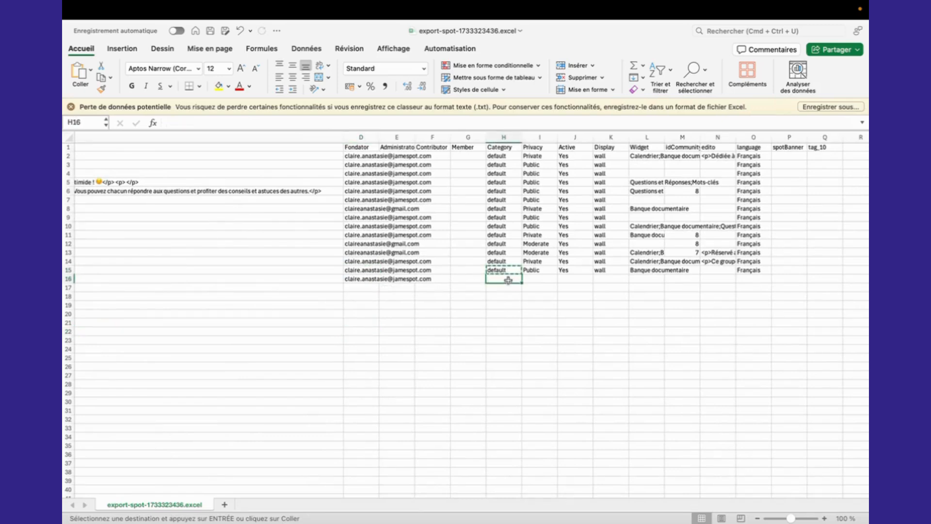
key("super+v")
left_click(482, 307)
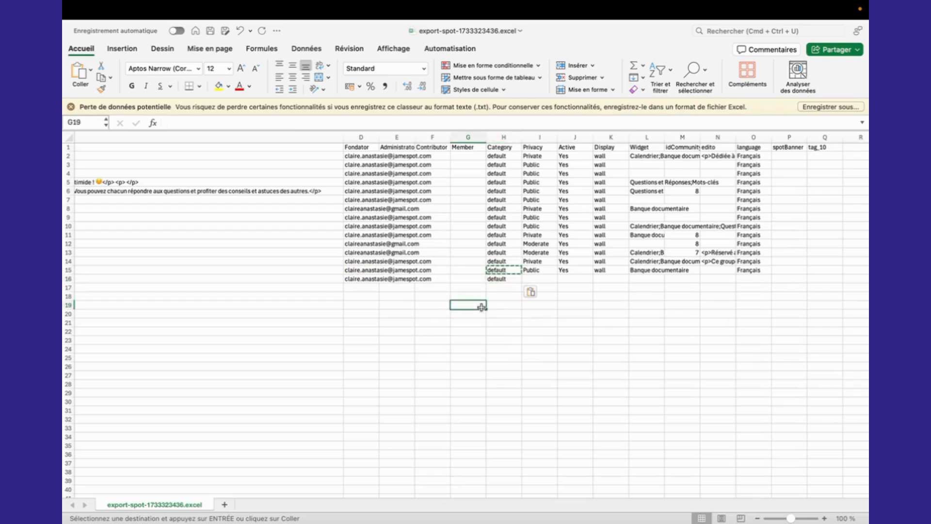
Fill the new group's row 16 from row 15 with Privacy "Public", Active "Yes" and Display "wall".
left_click(534, 280)
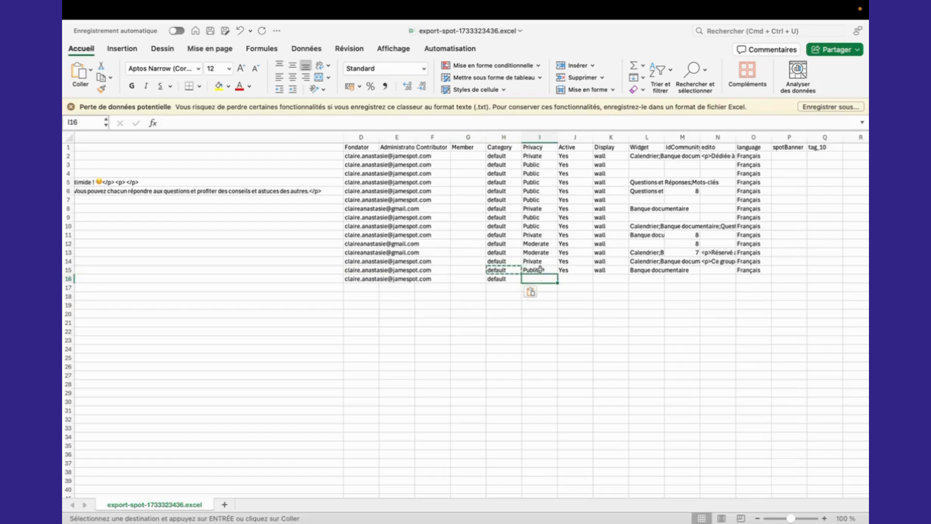
left_click(540, 269)
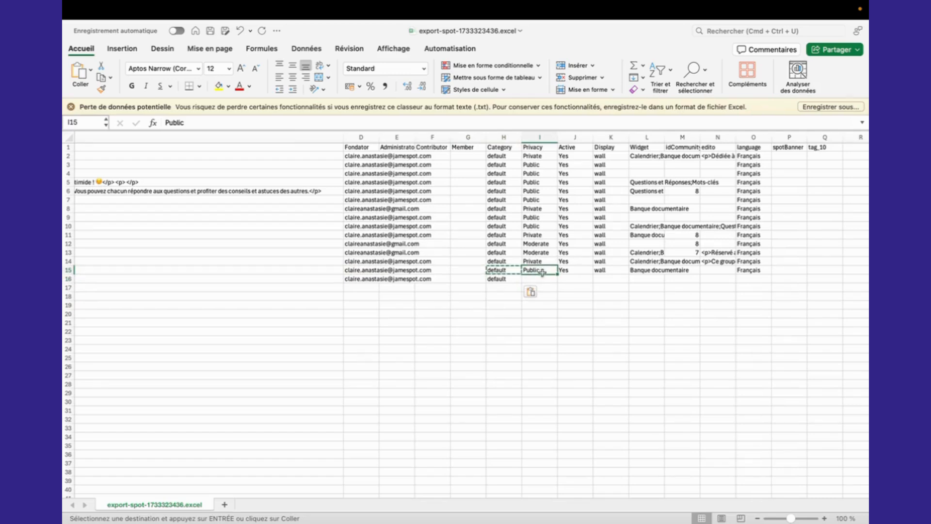
key("super+c")
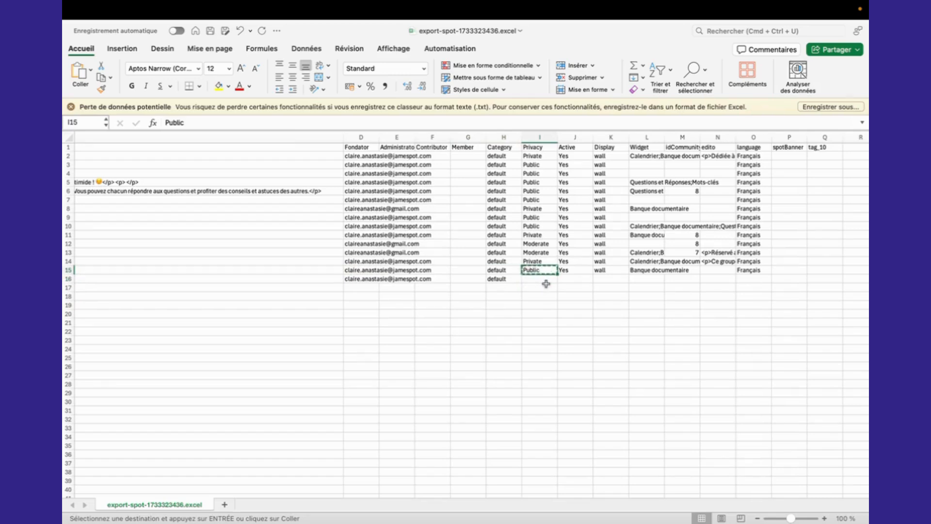
left_click(543, 278)
key("super+v")
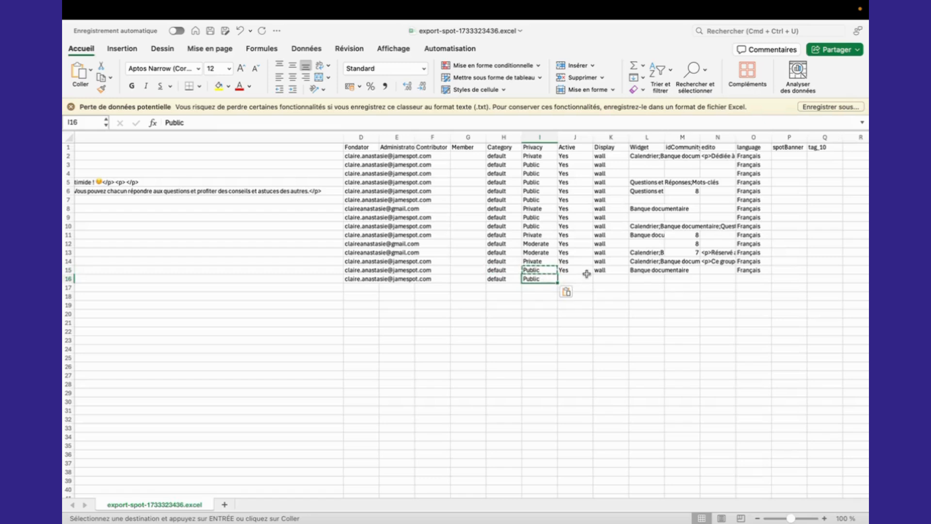
left_click(577, 278)
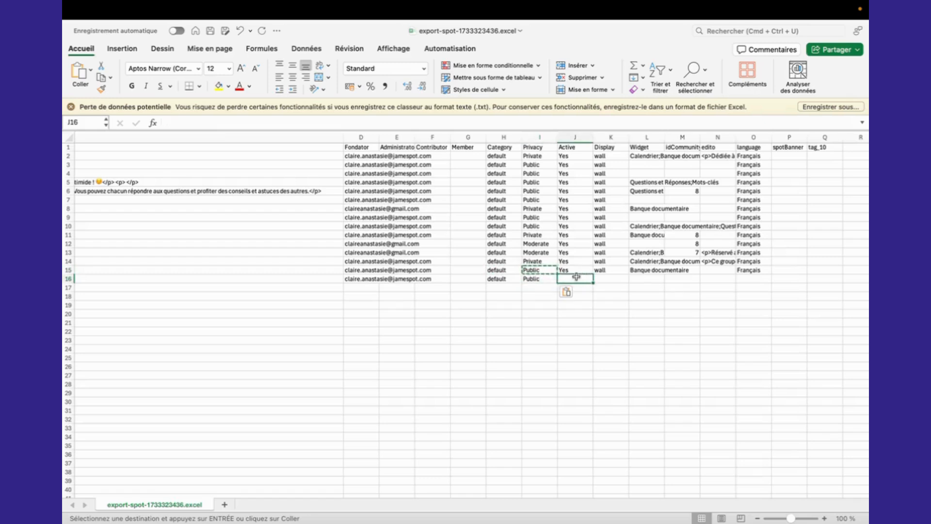
left_click_drag(576, 270, 630, 281)
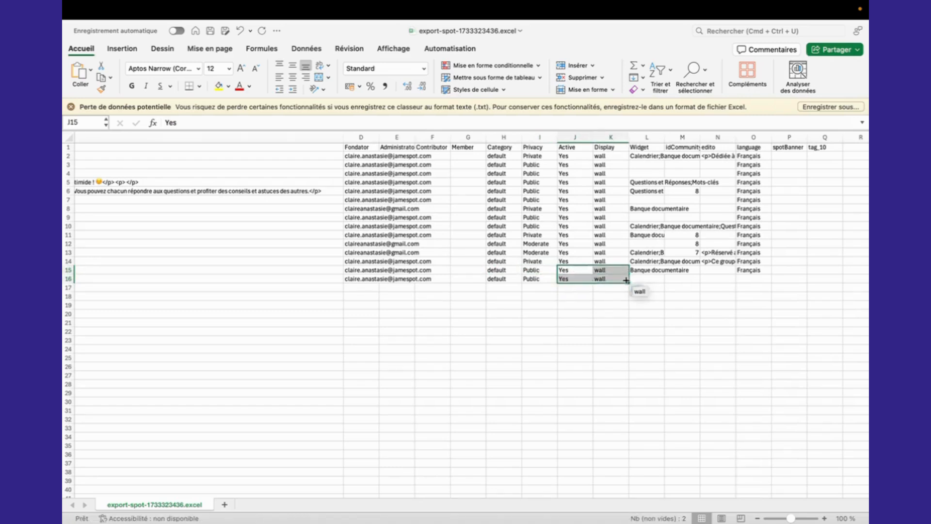
Fit the Widget column to its contents and copy "Banque documentaire" from L8 into the new group's cell L16.
left_click(653, 279)
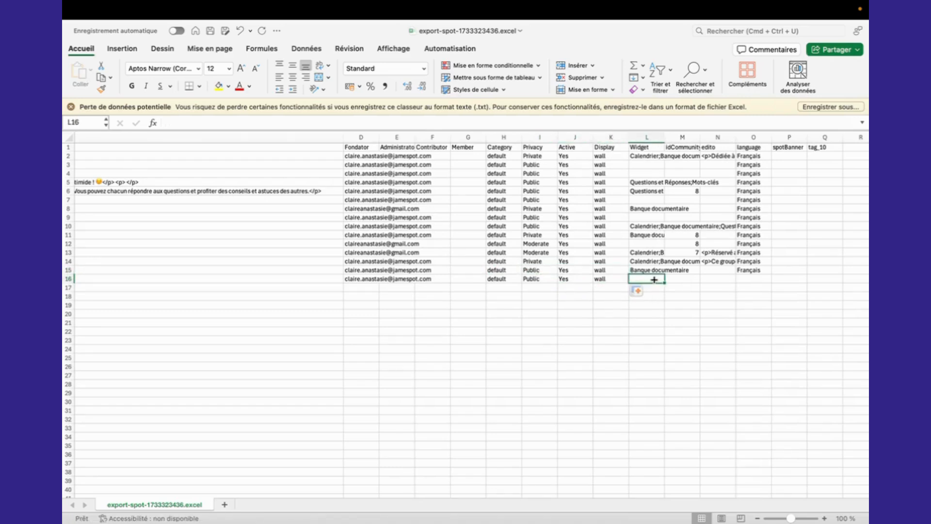
double_click(665, 138)
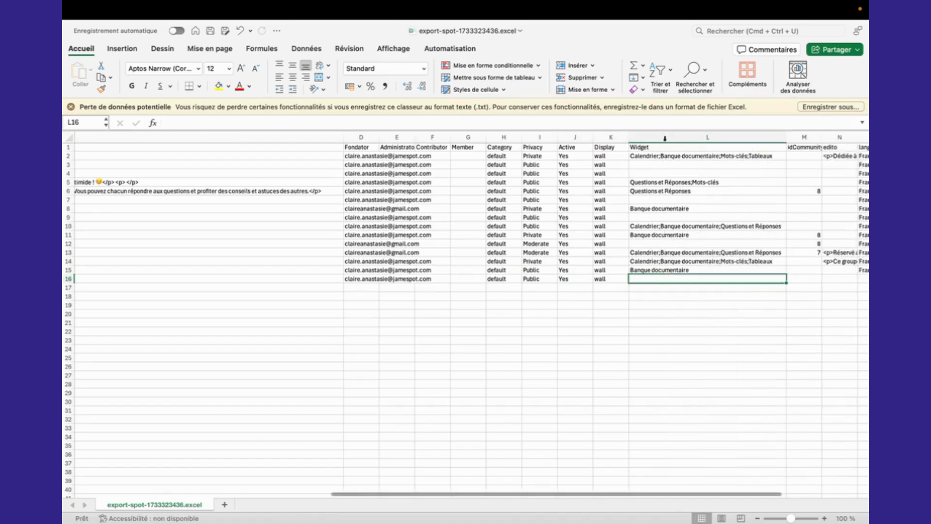
scroll(684, 216, "right", 3)
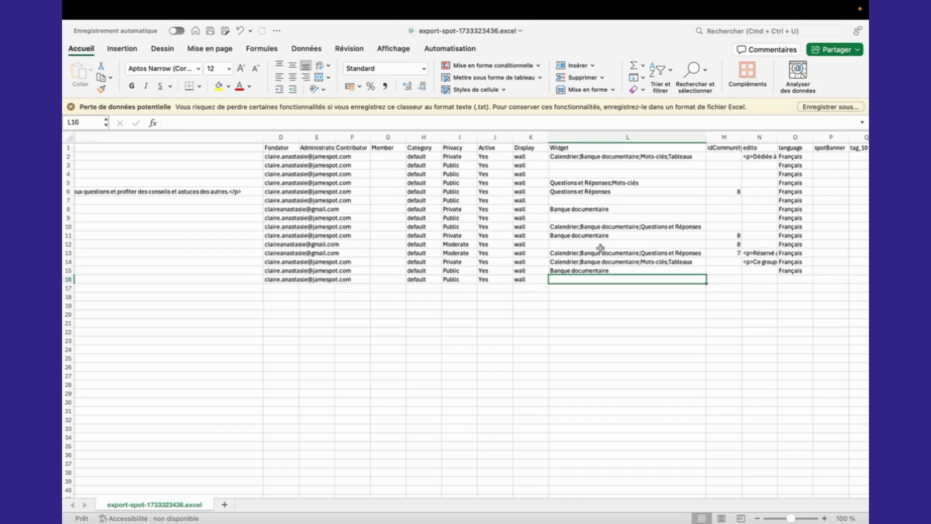
left_click(603, 209)
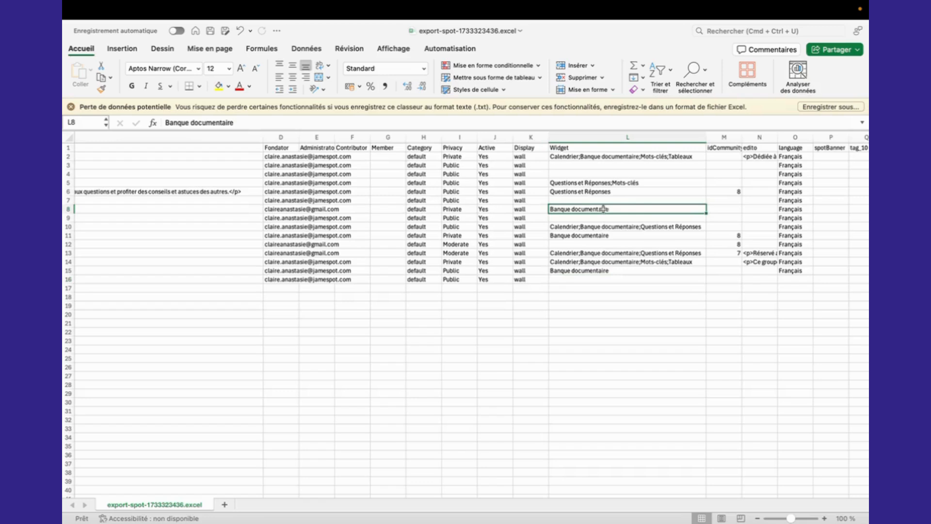
key("super+c")
left_click(580, 281)
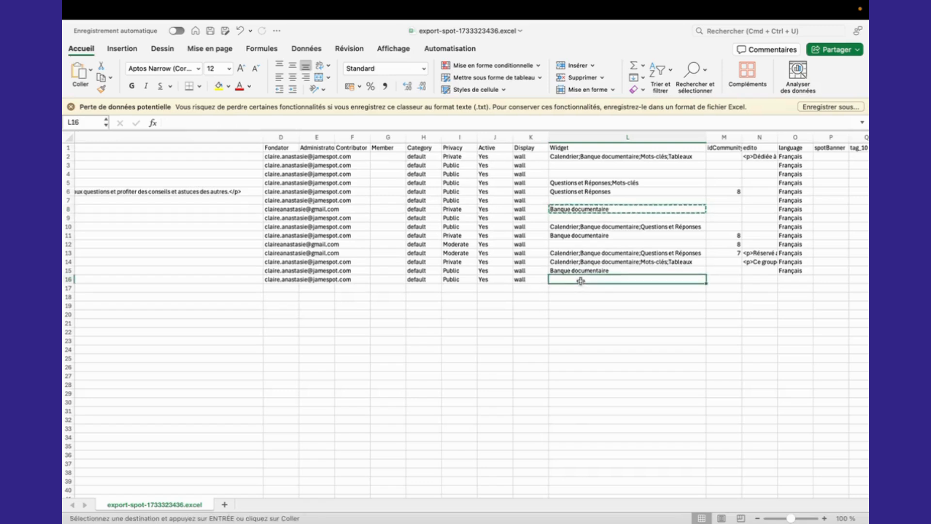
key("super+v")
left_click(589, 349)
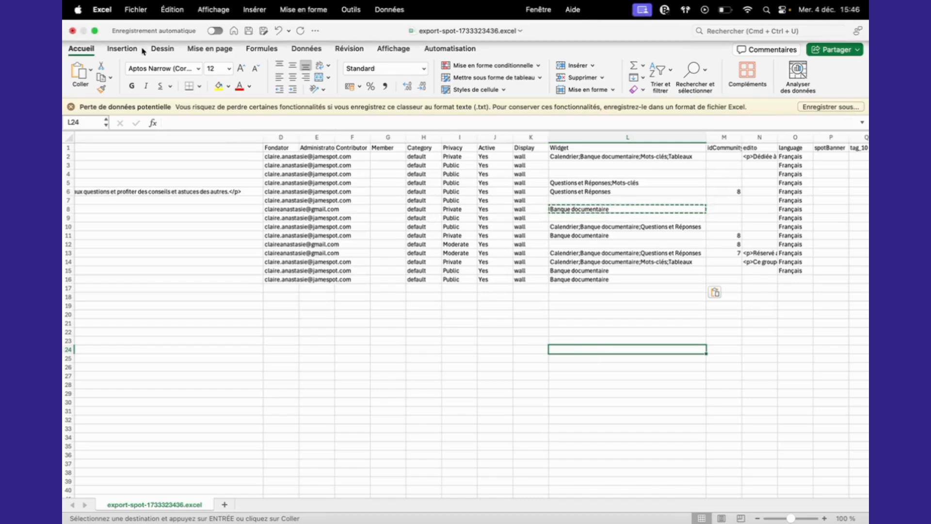
Save the workbook as "import groupe tuto" in CSV UTF-8 (comma-delimited) format in the Téléchargements folder, and close it.
scroll(173, 273, "left", 15)
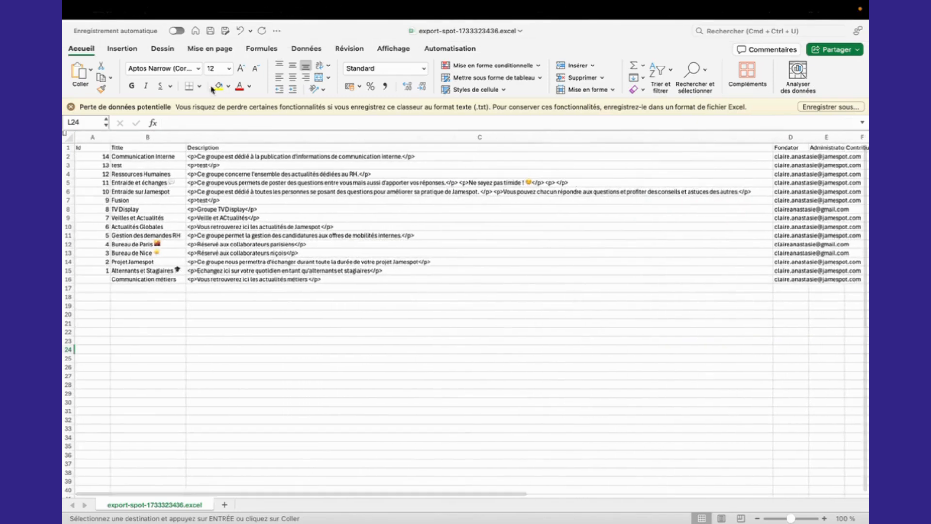
left_click(138, 10)
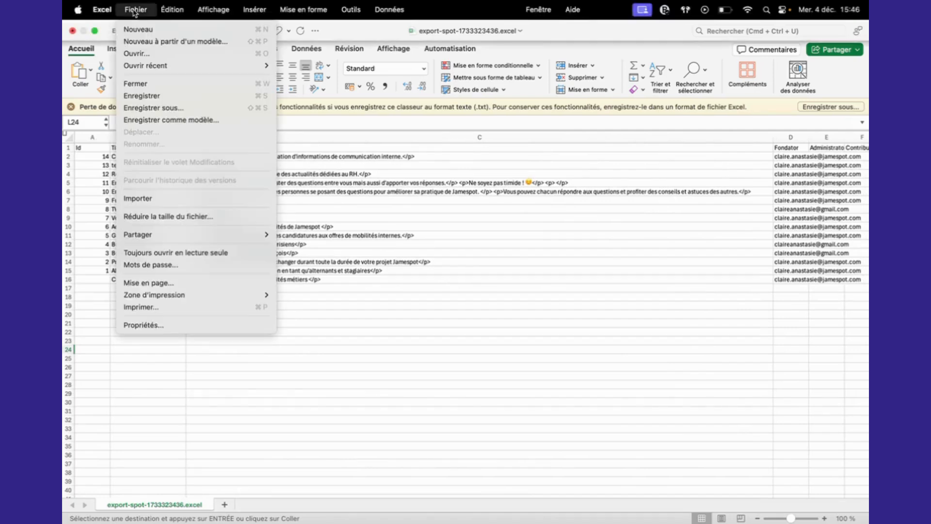
left_click(158, 116)
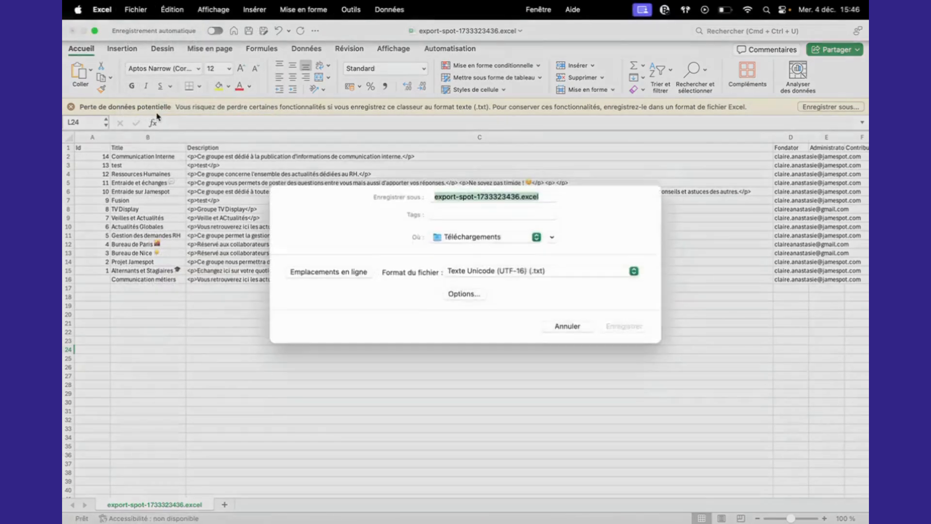
type("import groupe")
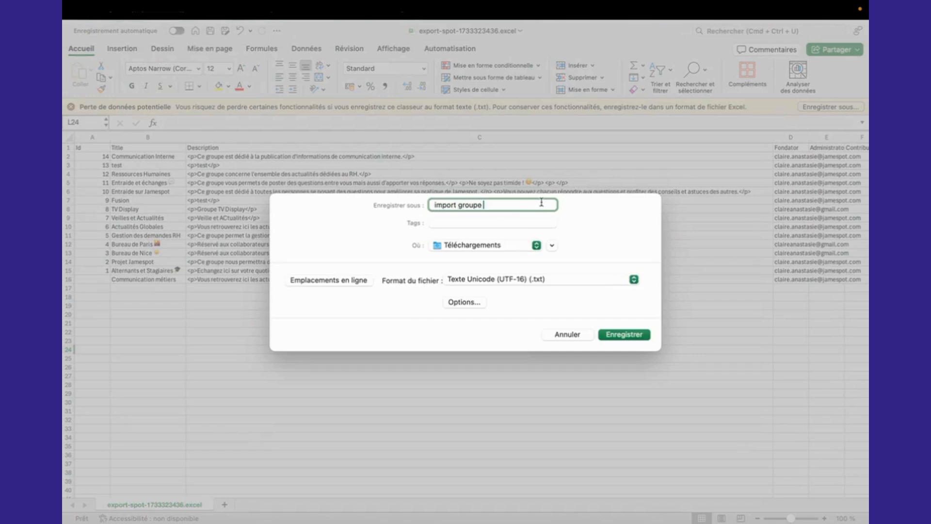
type(" tuto")
left_click(510, 286)
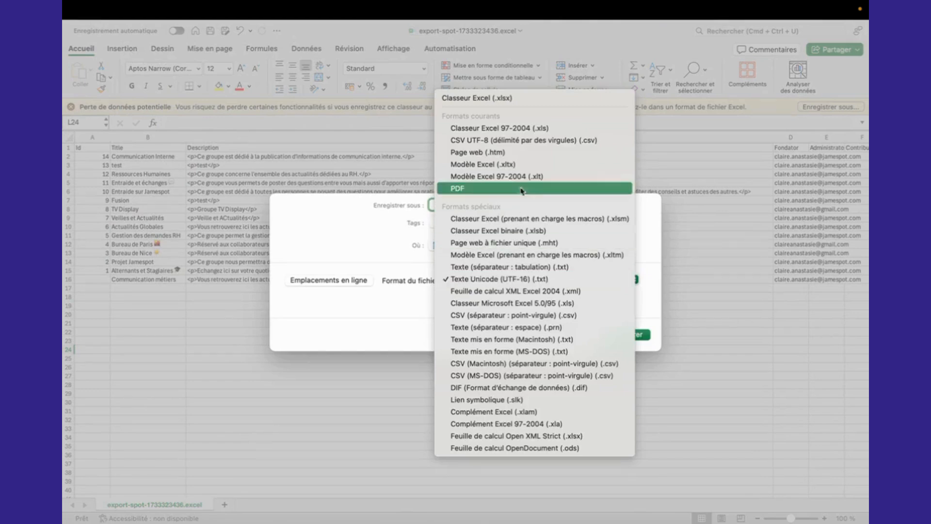
left_click(509, 141)
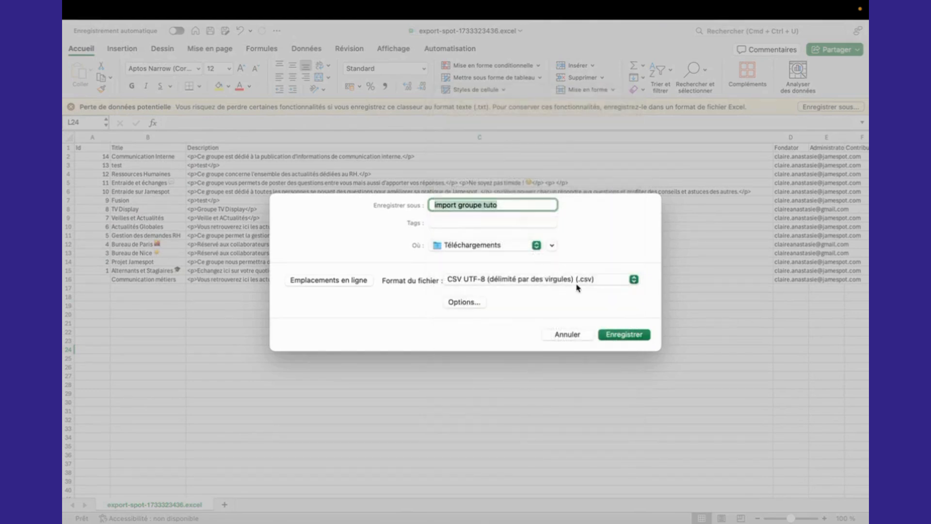
left_click(622, 339)
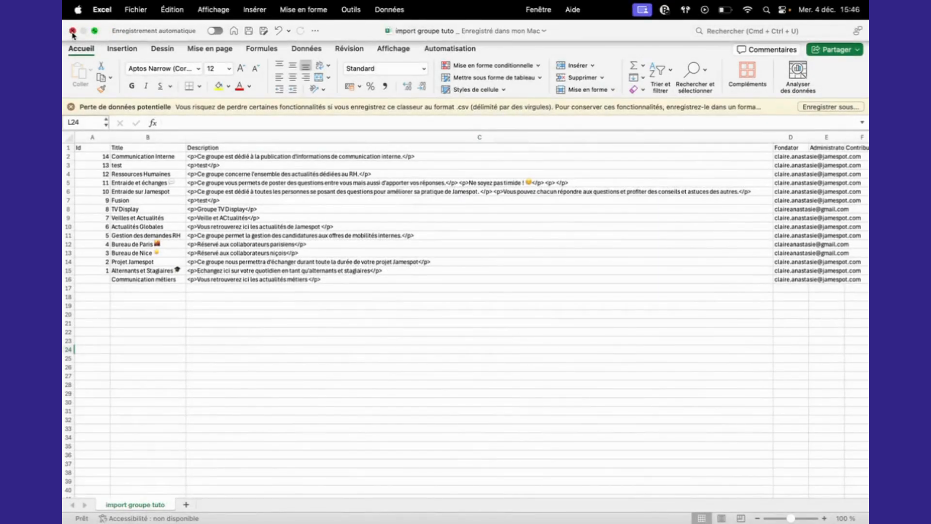
left_click(73, 31)
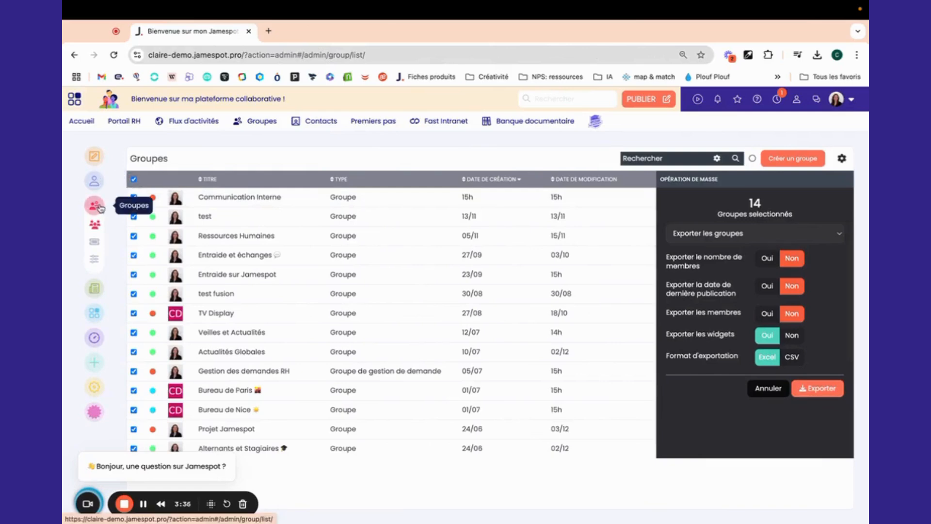
Back in Jamespot, deselect all groups and load import groupe tuto.csv as a group import.
left_click(134, 179)
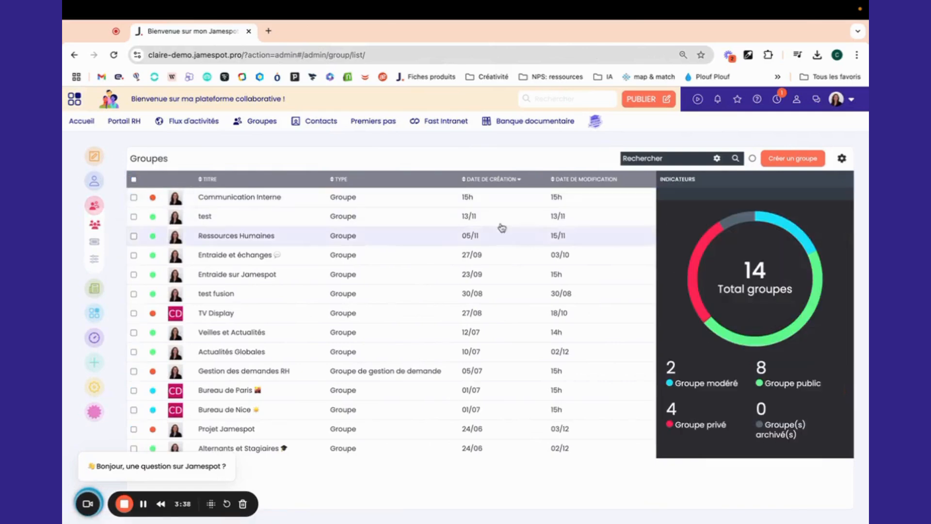
left_click(790, 159)
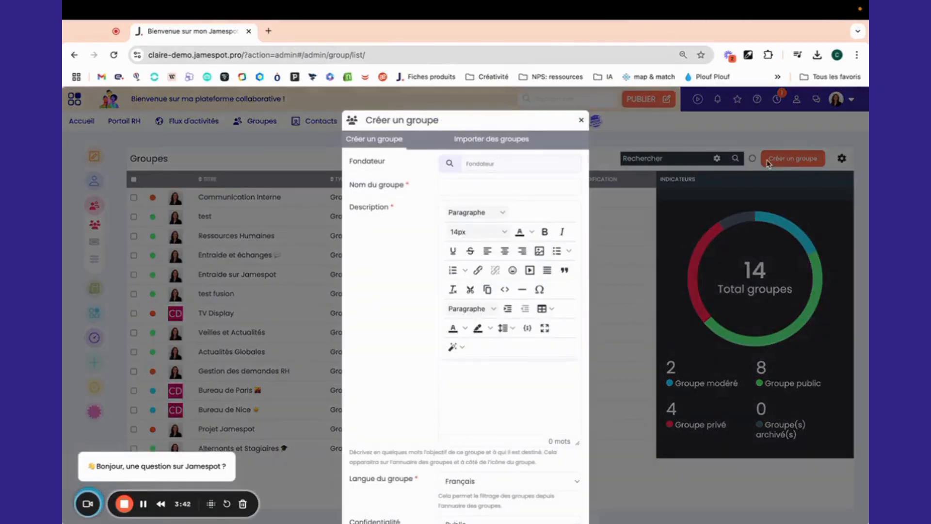
left_click(465, 139)
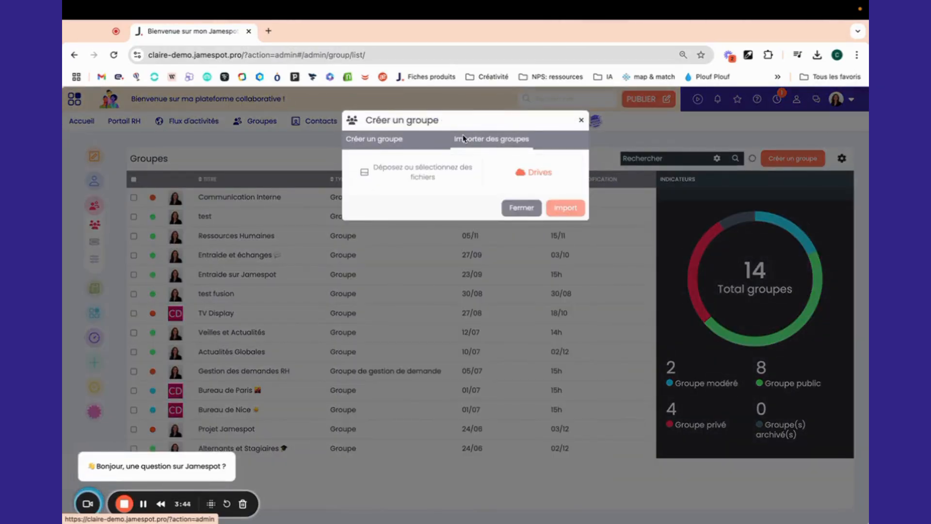
left_click(434, 179)
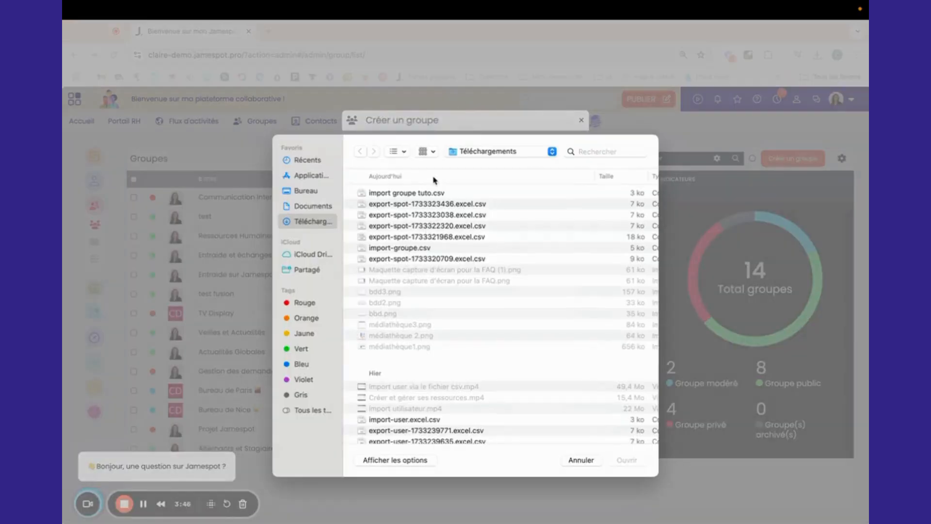
double_click(411, 194)
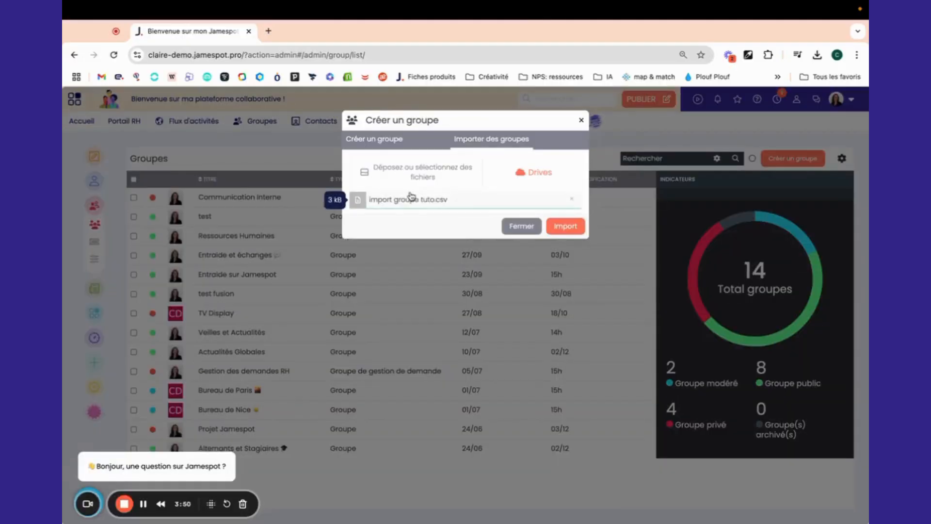
left_click(565, 226)
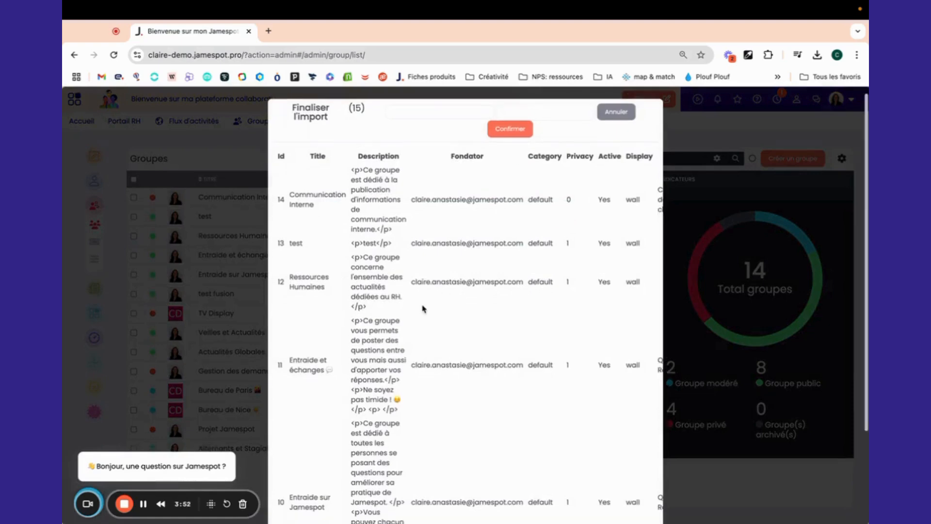
Check all three pages of the import preview and confirm the group import.
scroll(423, 309, "down", 5)
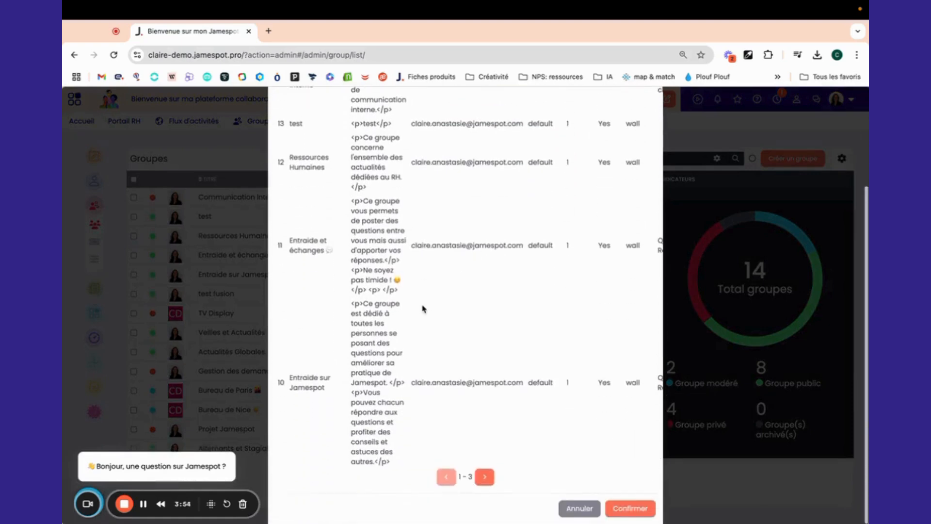
left_click(485, 476)
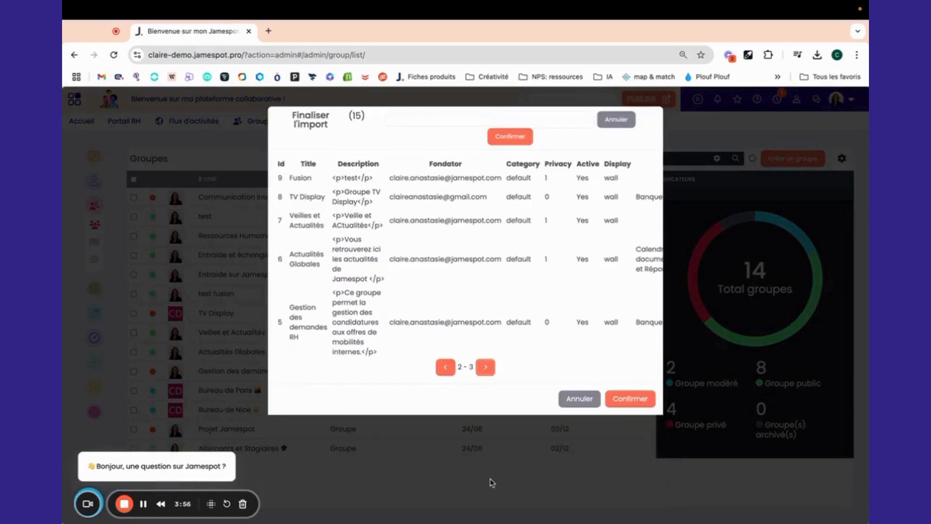
left_click(485, 367)
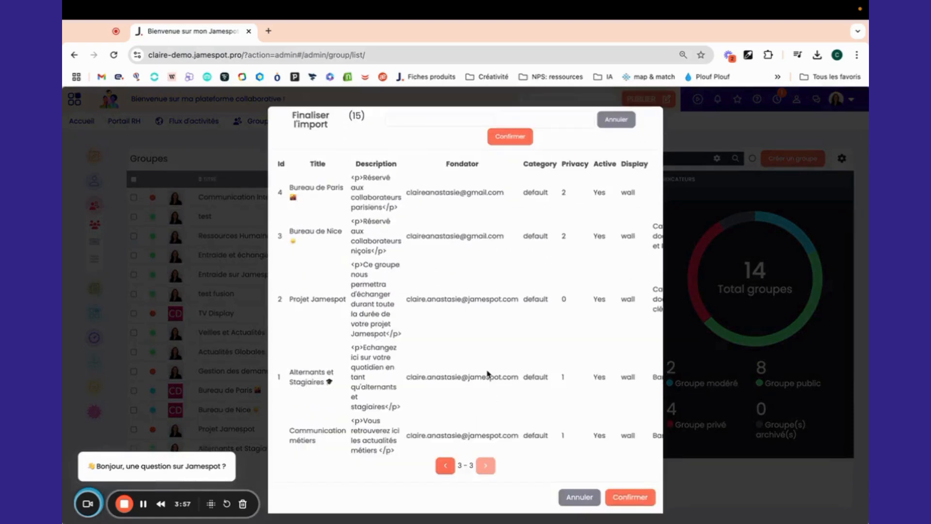
left_click(645, 503)
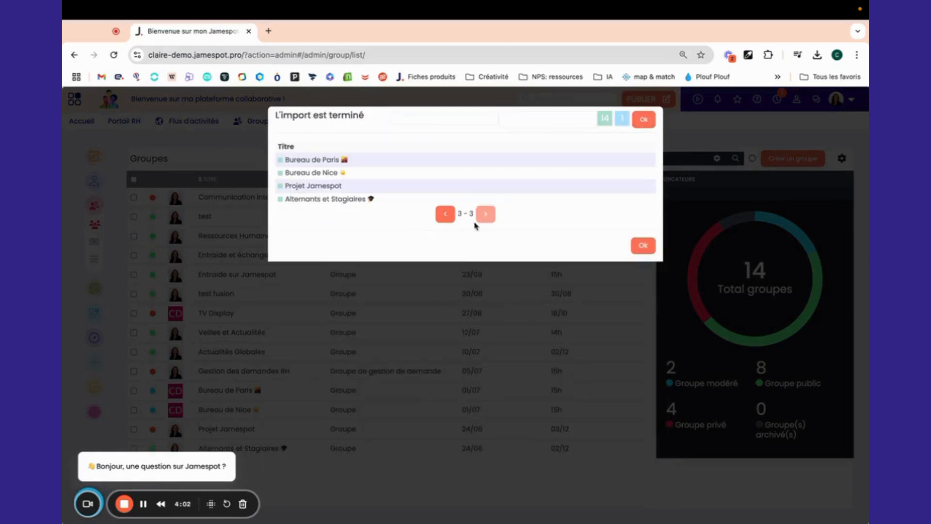
Review the import report from its last page back to the first, and close the report and the import dialog.
left_click(445, 215)
left_click(444, 227)
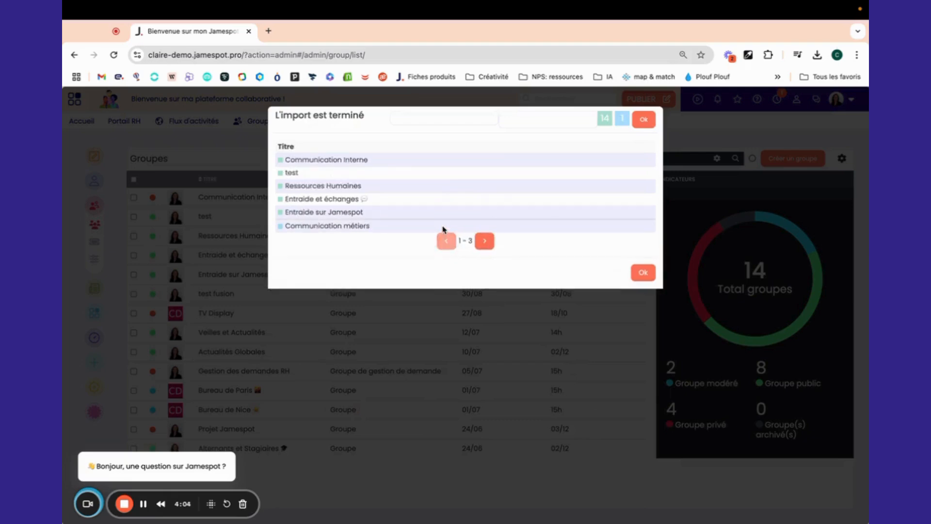
left_click(639, 270)
left_click(521, 226)
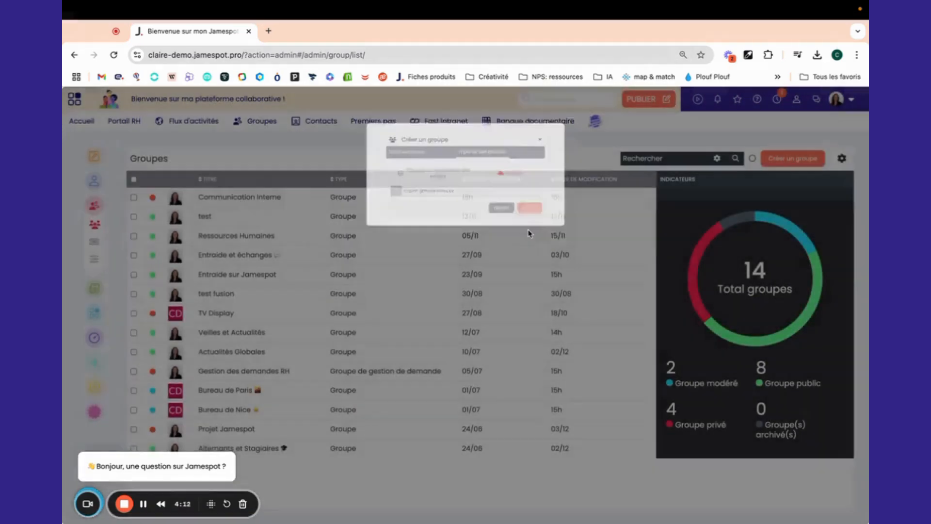
Reload the groups list and open the Communication métiers group's details and its group page.
left_click(113, 55)
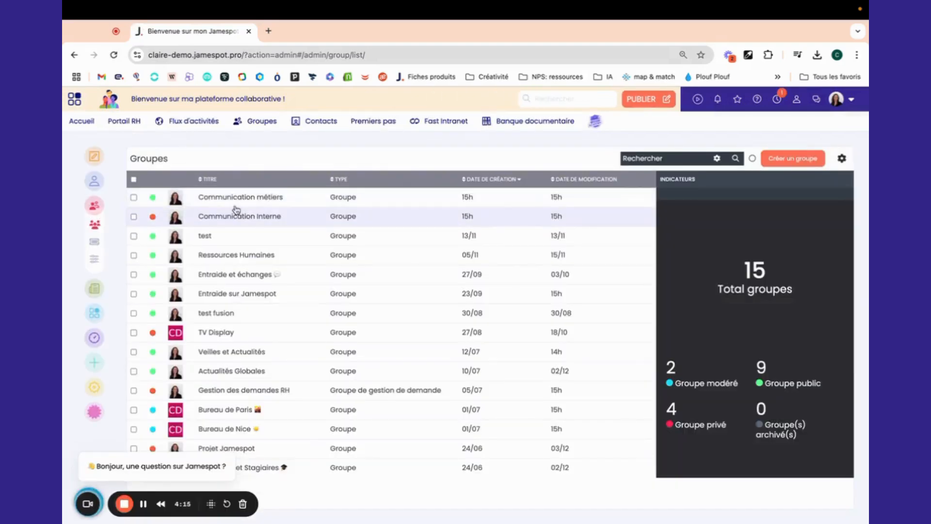
left_click(233, 202)
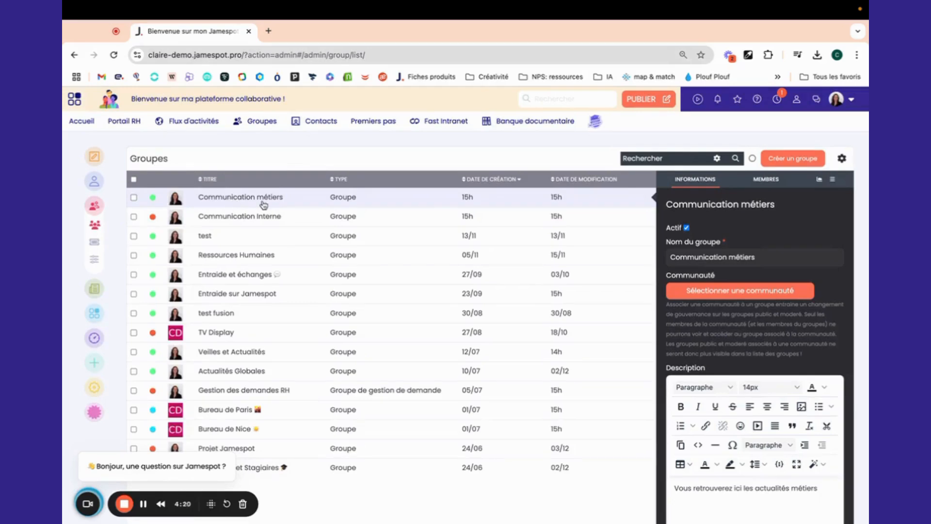
left_click(692, 208)
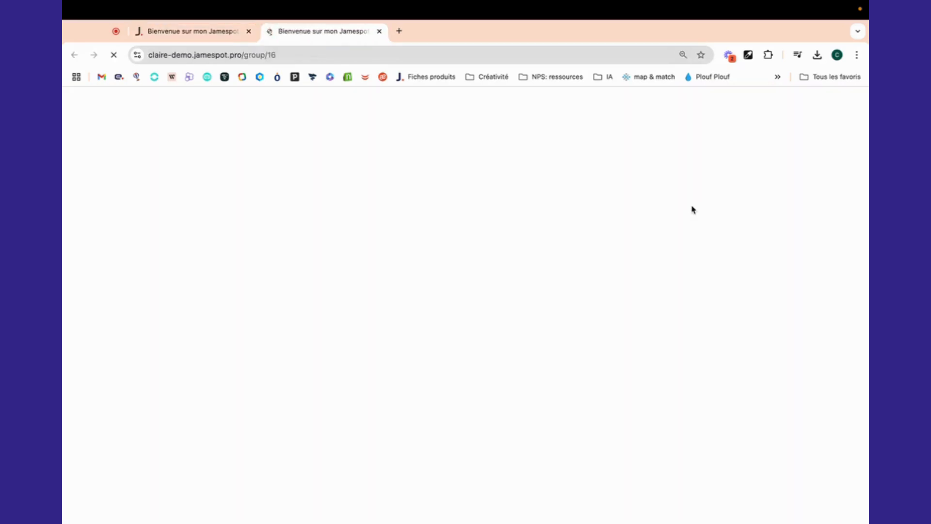